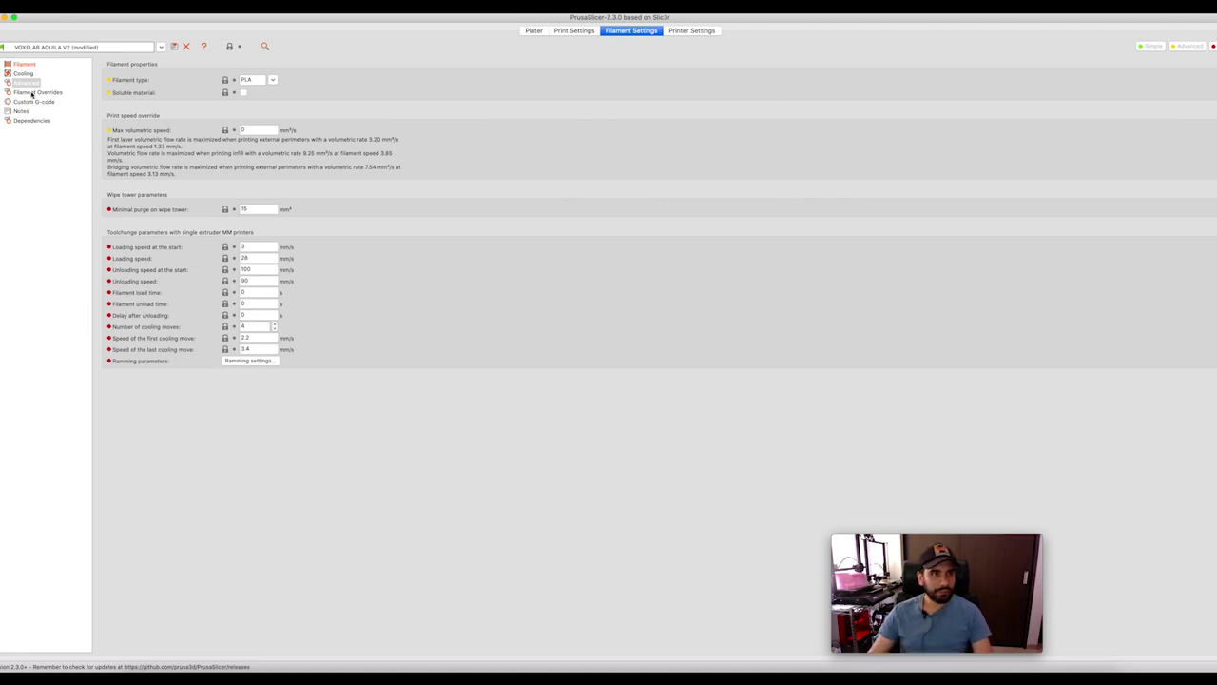
Step: Review the filament profile's overrides, custom G-code, notes and dependencies, and return to its main filament and temperature settings
click(53, 90)
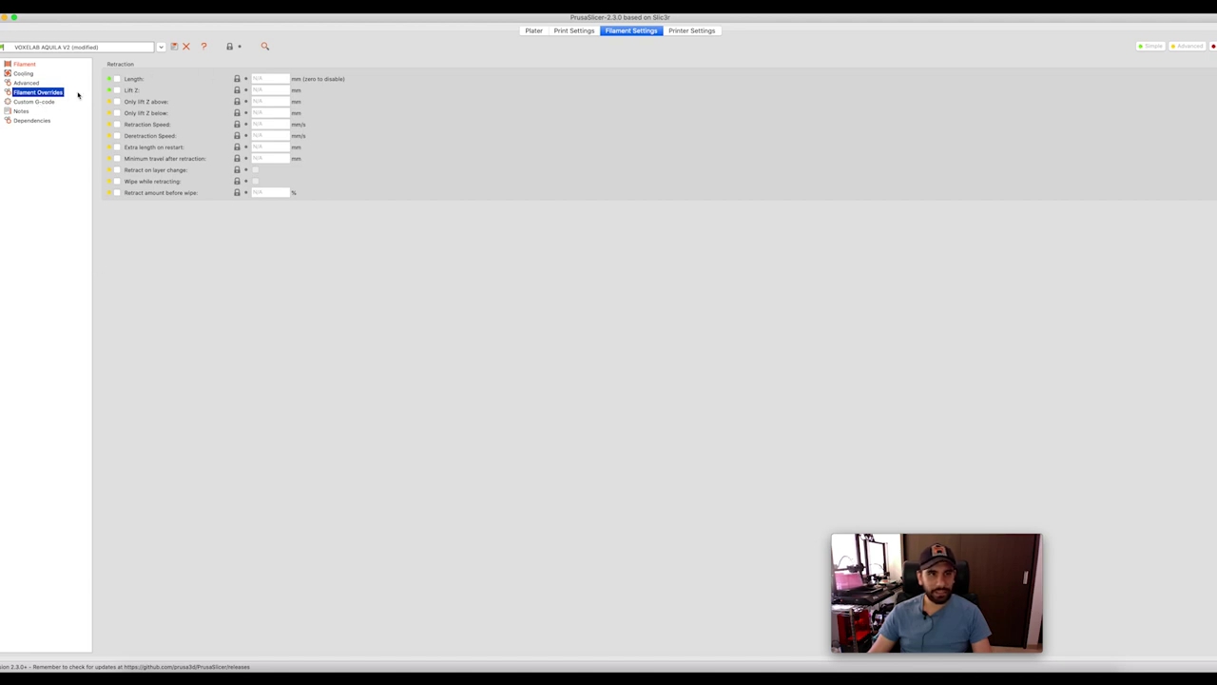
click(28, 102)
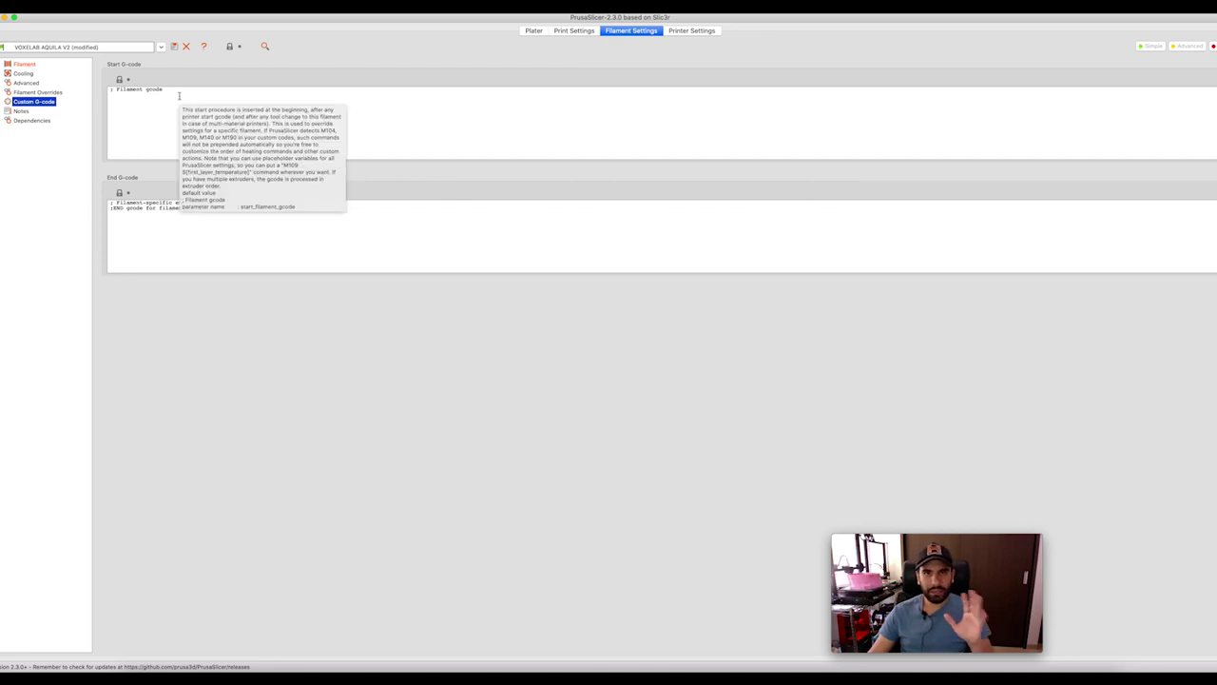
click(19, 111)
click(34, 122)
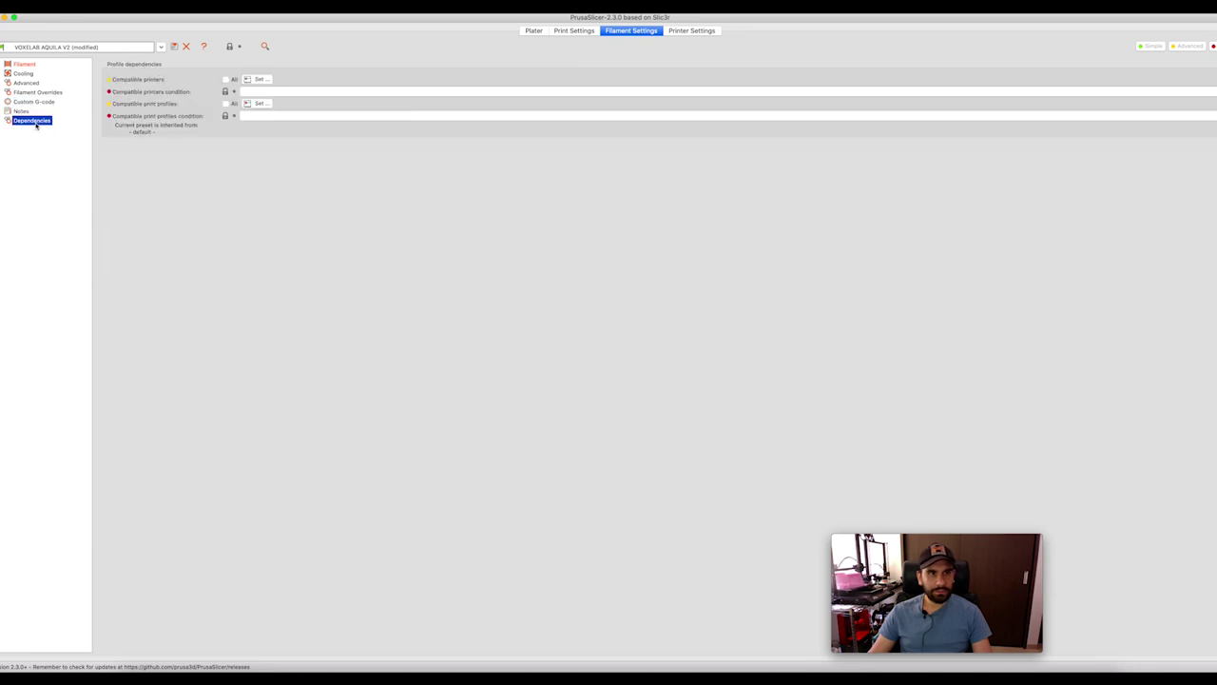
click(23, 63)
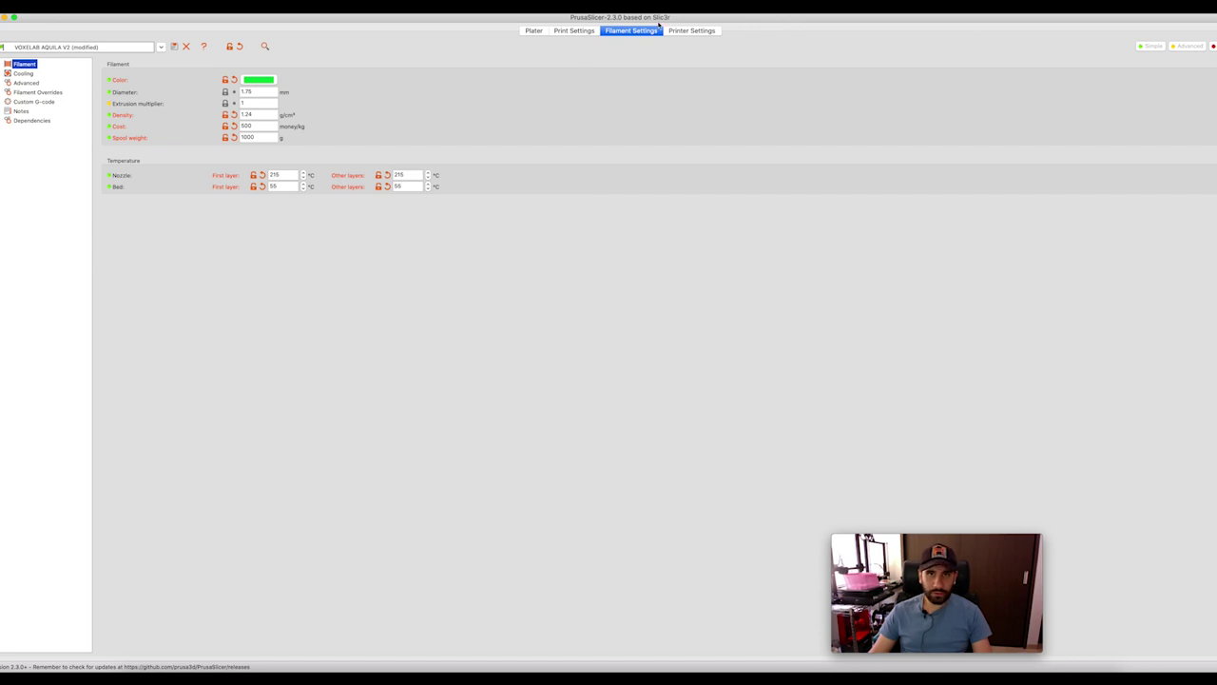
Step: In the print settings for layers and perimeters, set the layer height to 0.2 mm and the first layer height to 0.3 mm
click(574, 31)
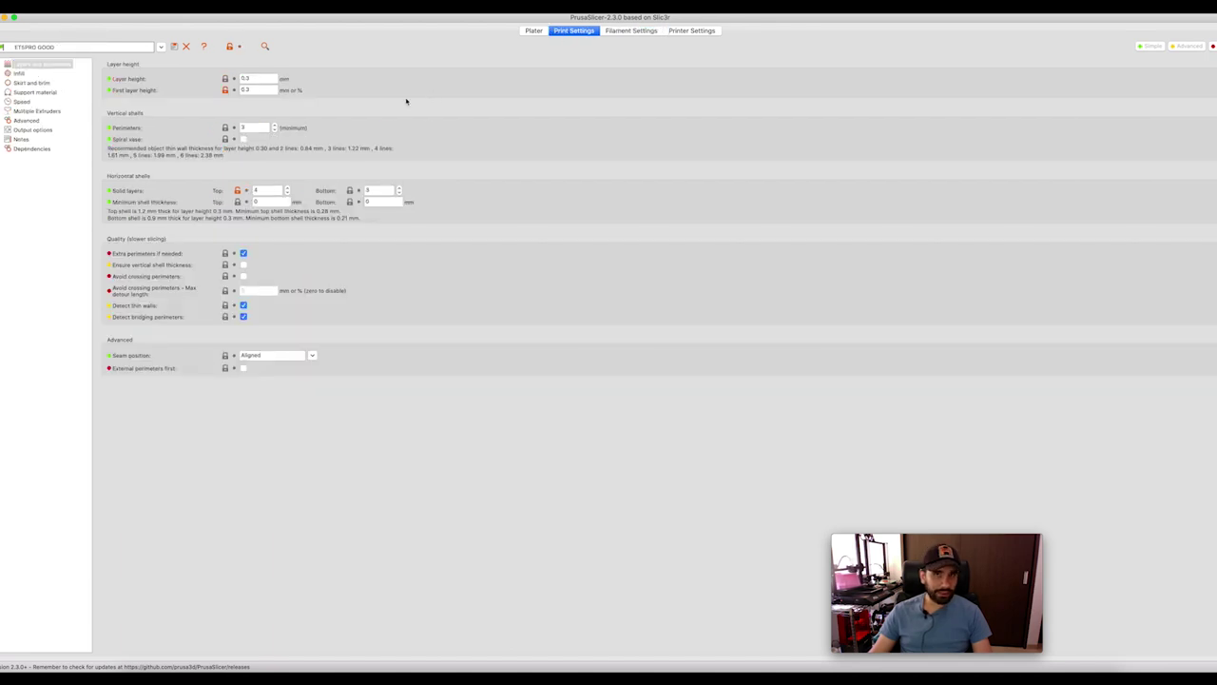
click(35, 64)
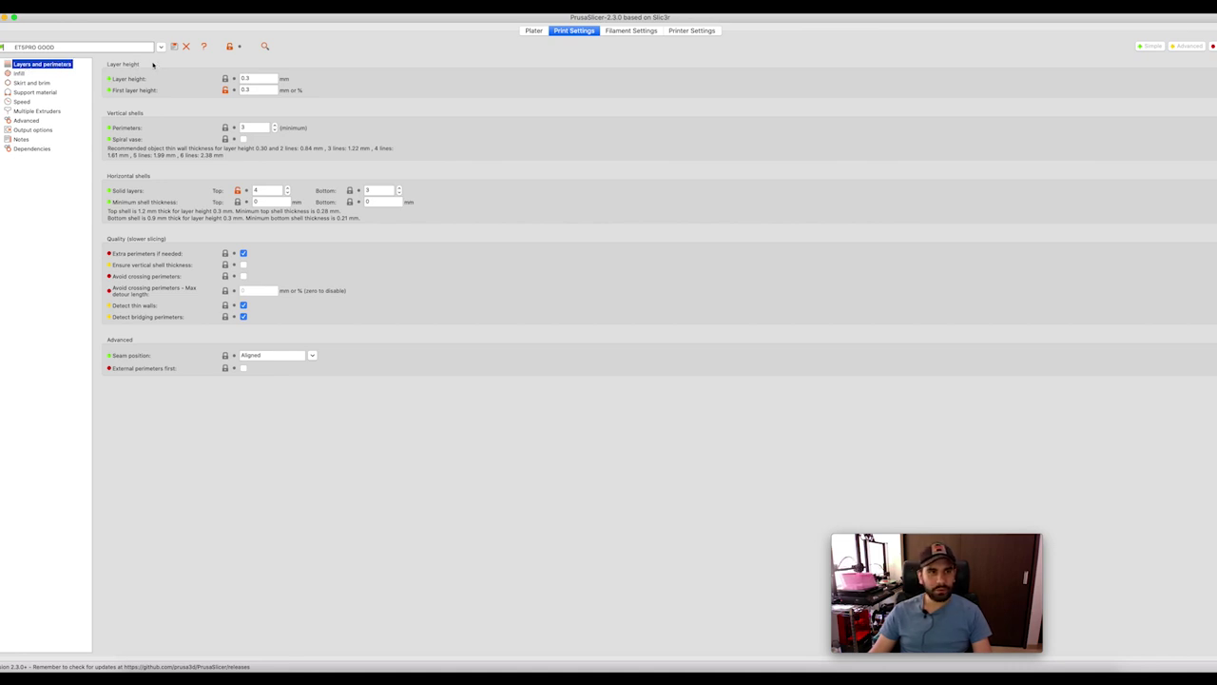
click(270, 78)
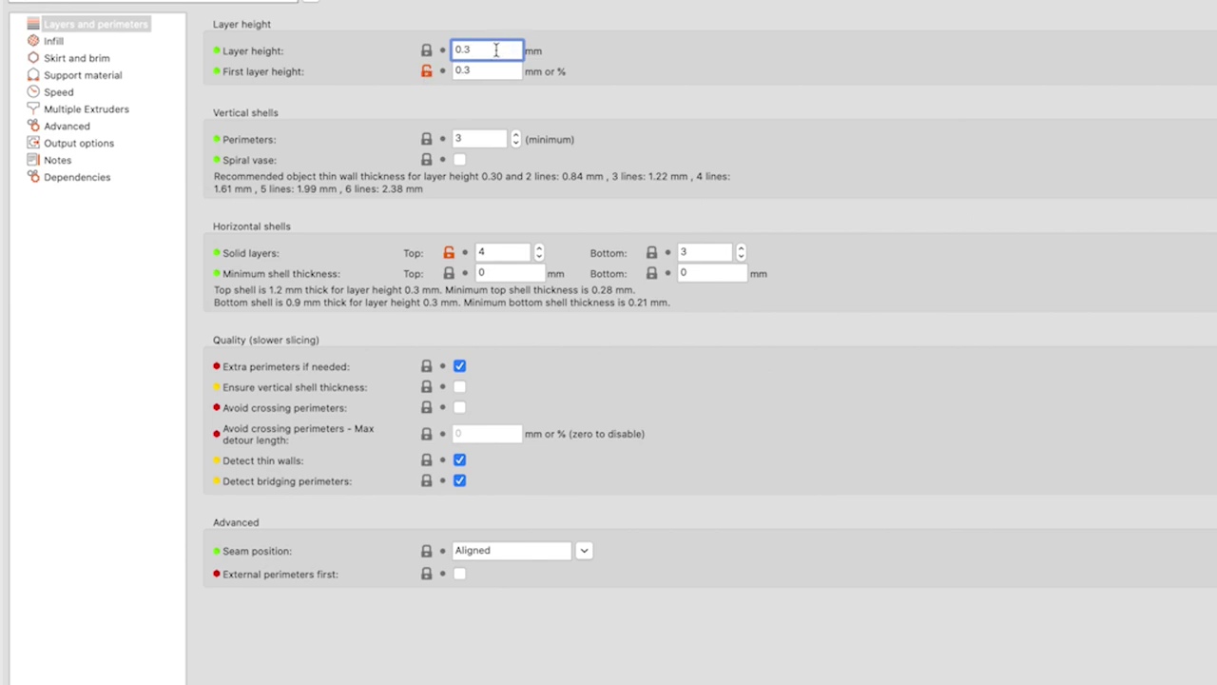
key(BackSpace)
text(24)
key(BackSpace)
key(BackSpace)
text(3)
key(BackSpace)
text(2)
click(500, 72)
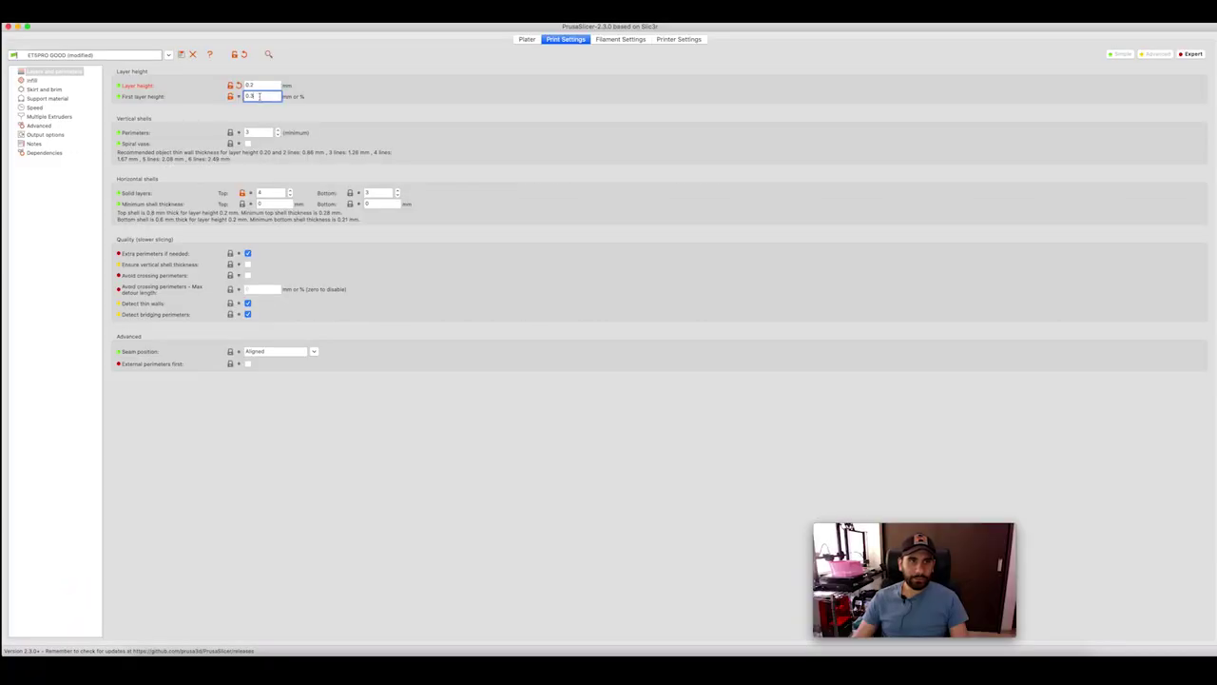
text(3)
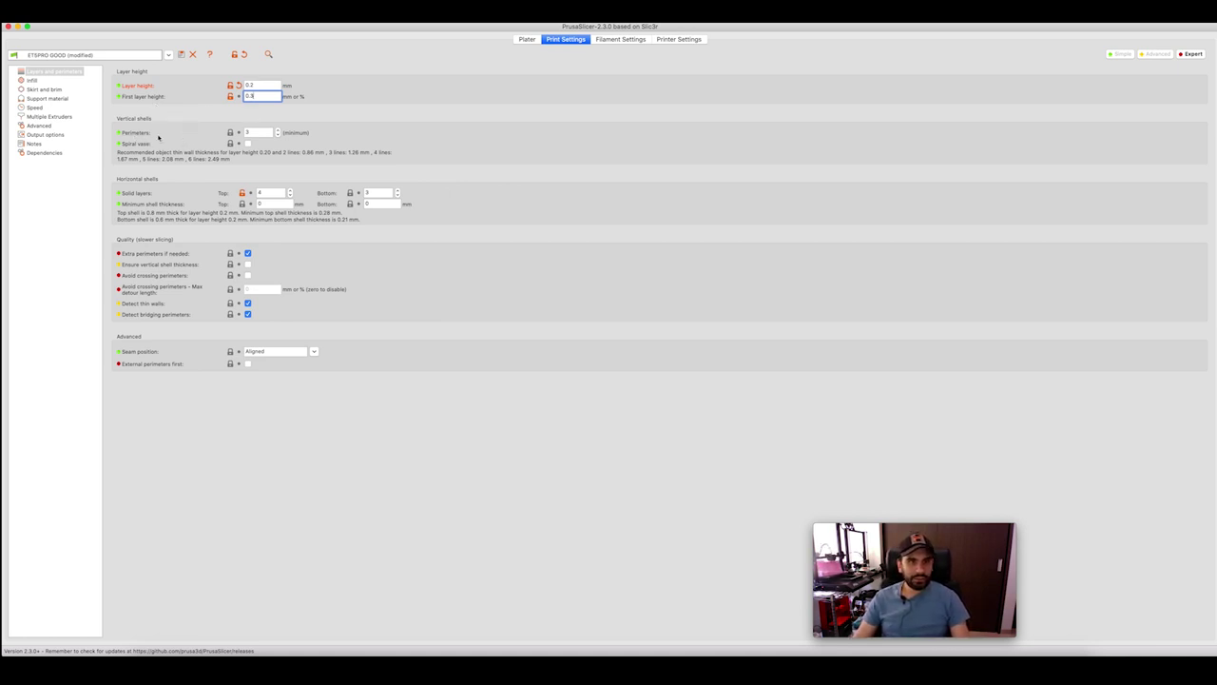
Step: Examine the perimeter walls around the model's inner corner in the sliced preview
click(259, 132)
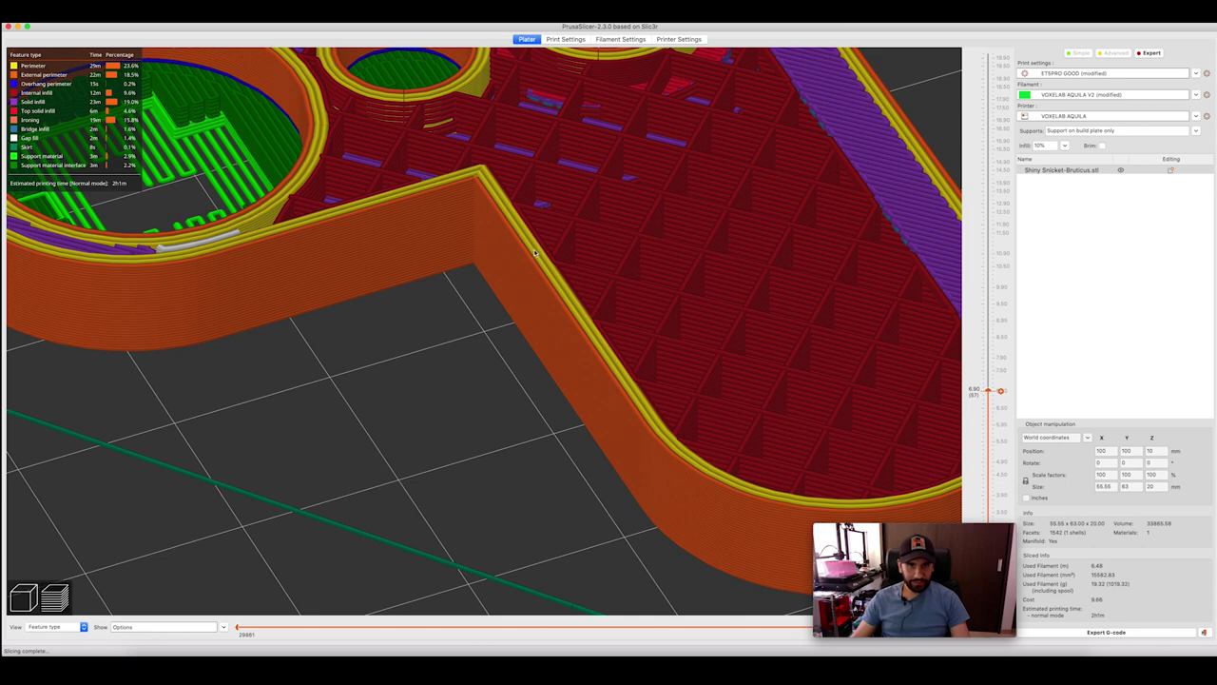
drag(537, 252, 535, 255)
scroll(539, 262, up, 3)
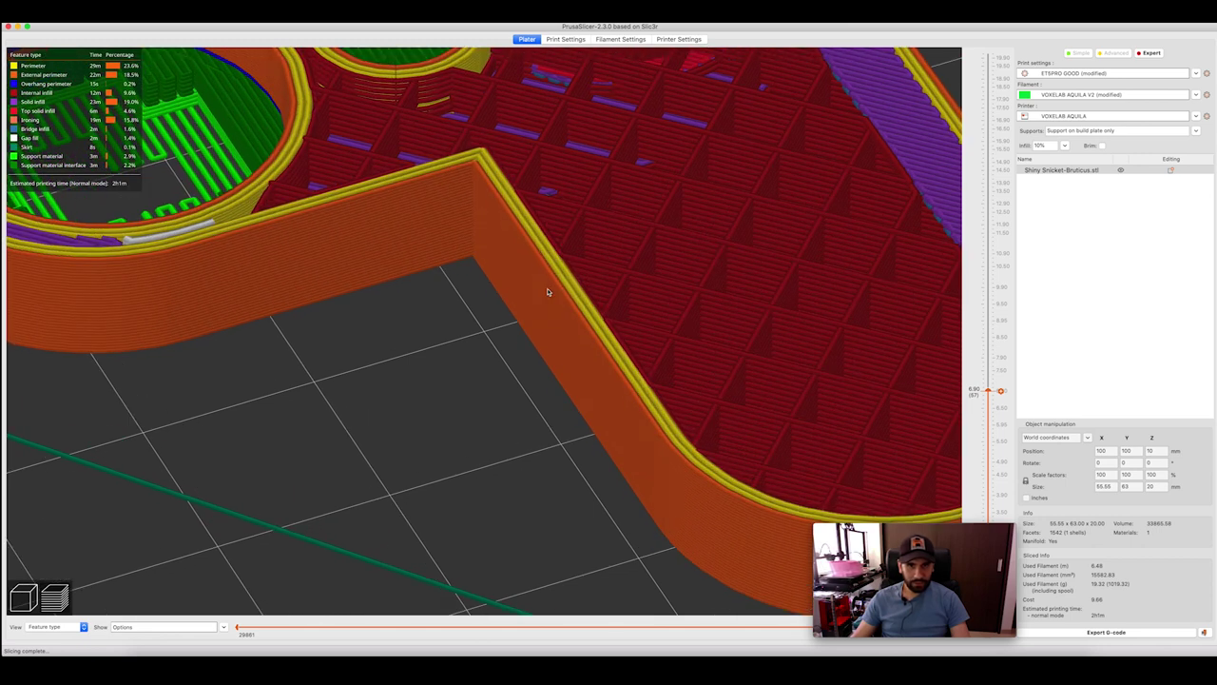
scroll(561, 296, up, 3)
scroll(655, 269, down, 3)
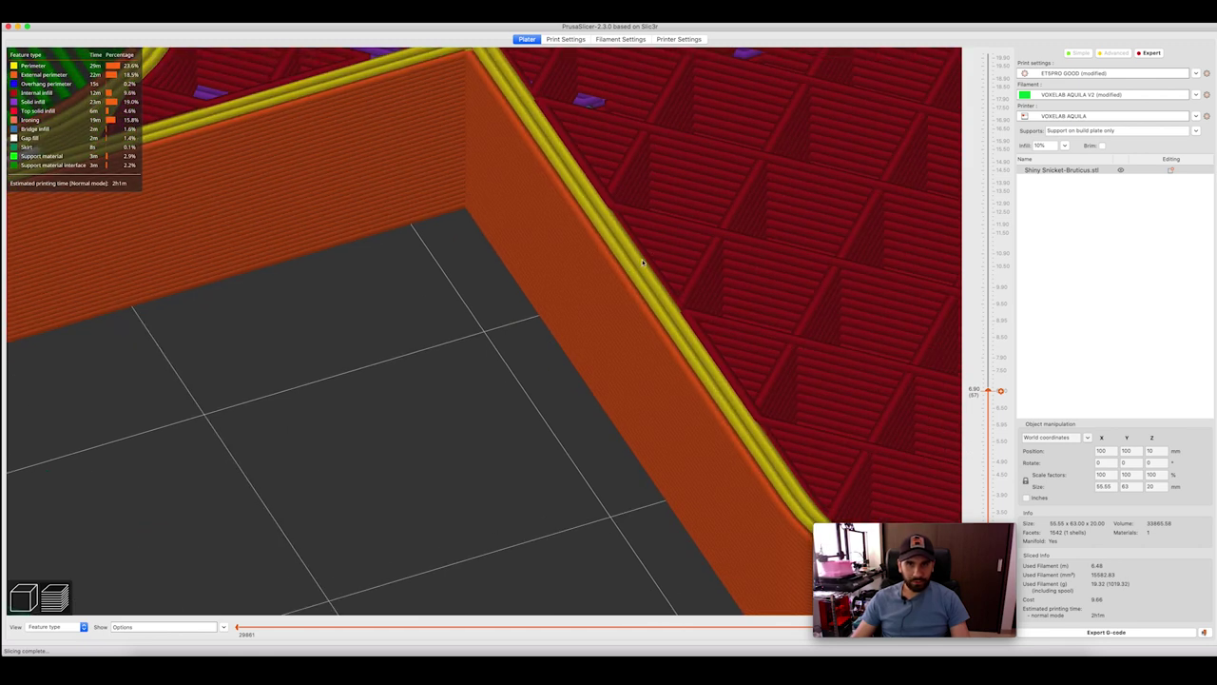
scroll(657, 292, up, 1)
scroll(666, 297, down, 1)
scroll(696, 295, down, 2)
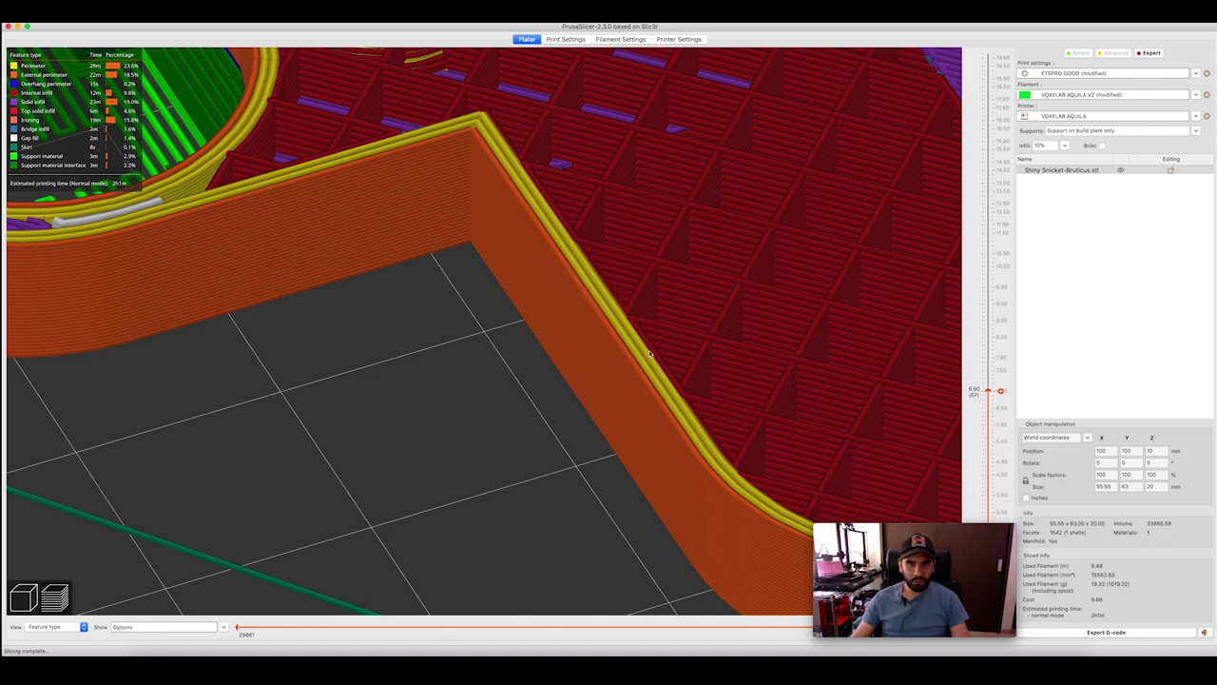
scroll(666, 319, down, 2)
scroll(601, 314, up, 6)
scroll(707, 253, down, 3)
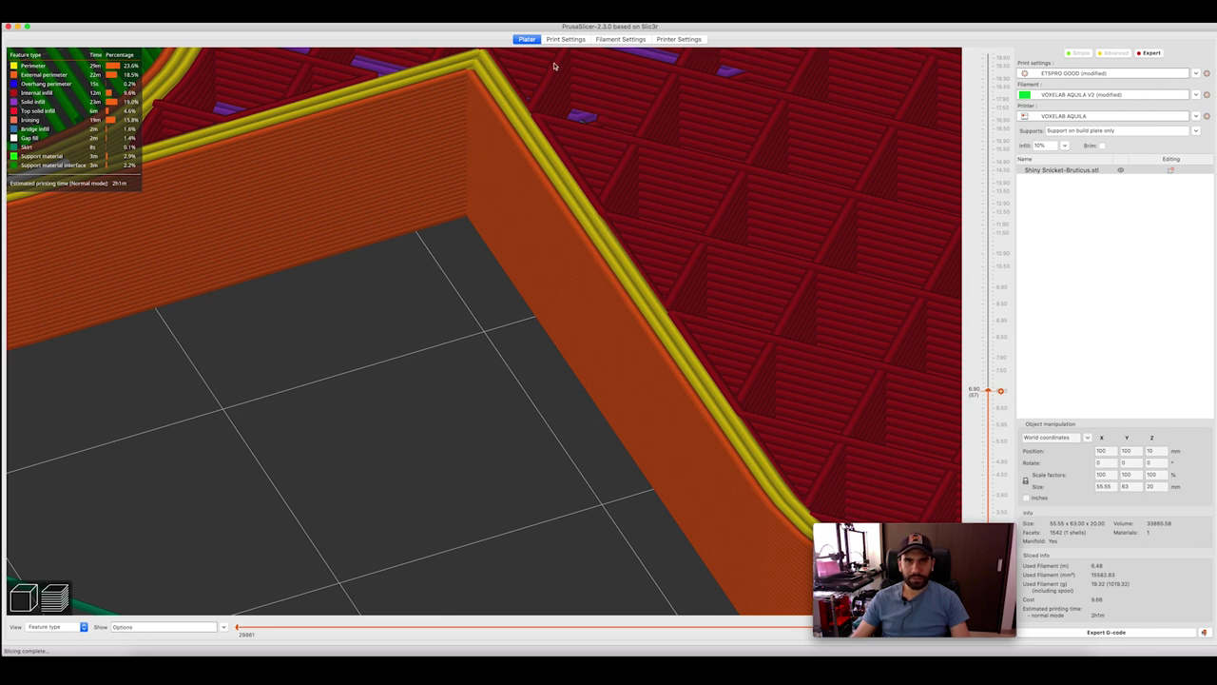
Step: Return to the layer and perimeter print settings and review the perimeter count and the available seam positions
click(580, 39)
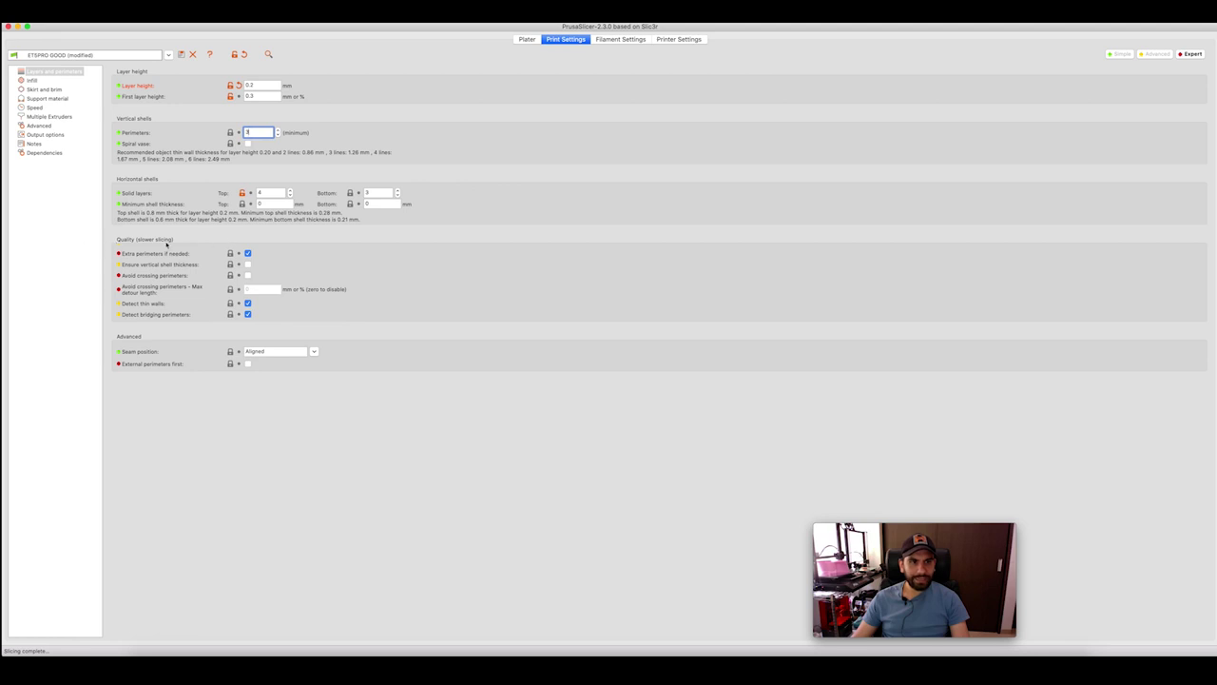
text(3)
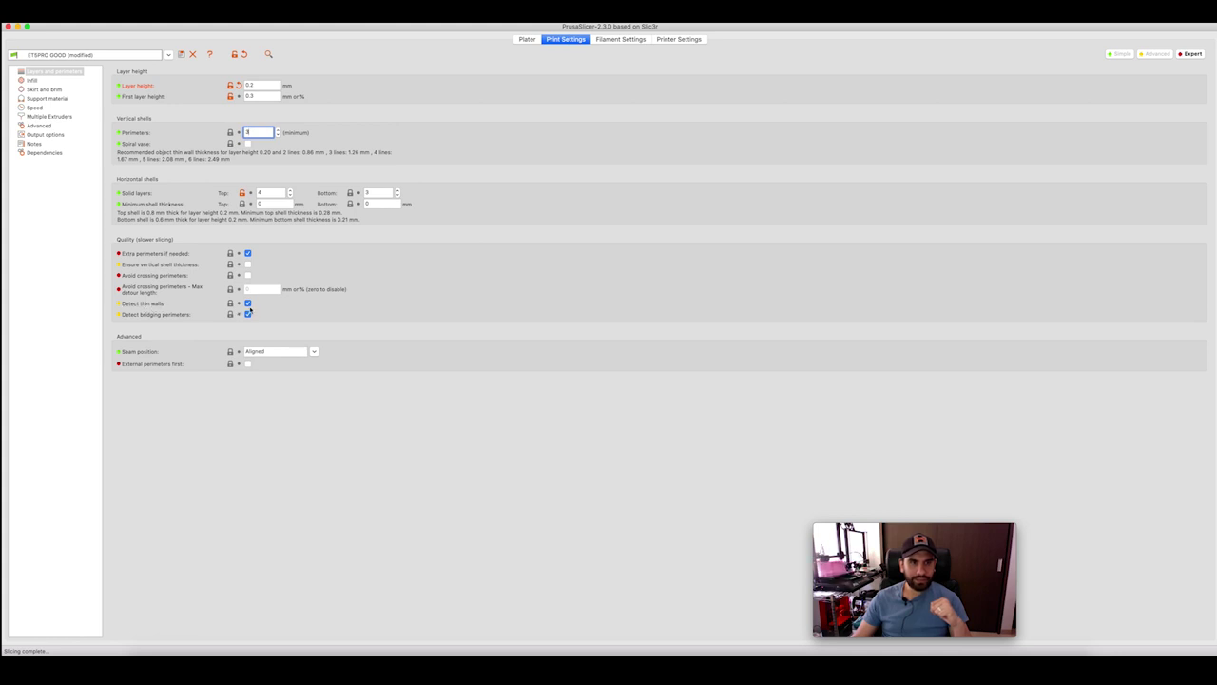
mouse_move(247, 309)
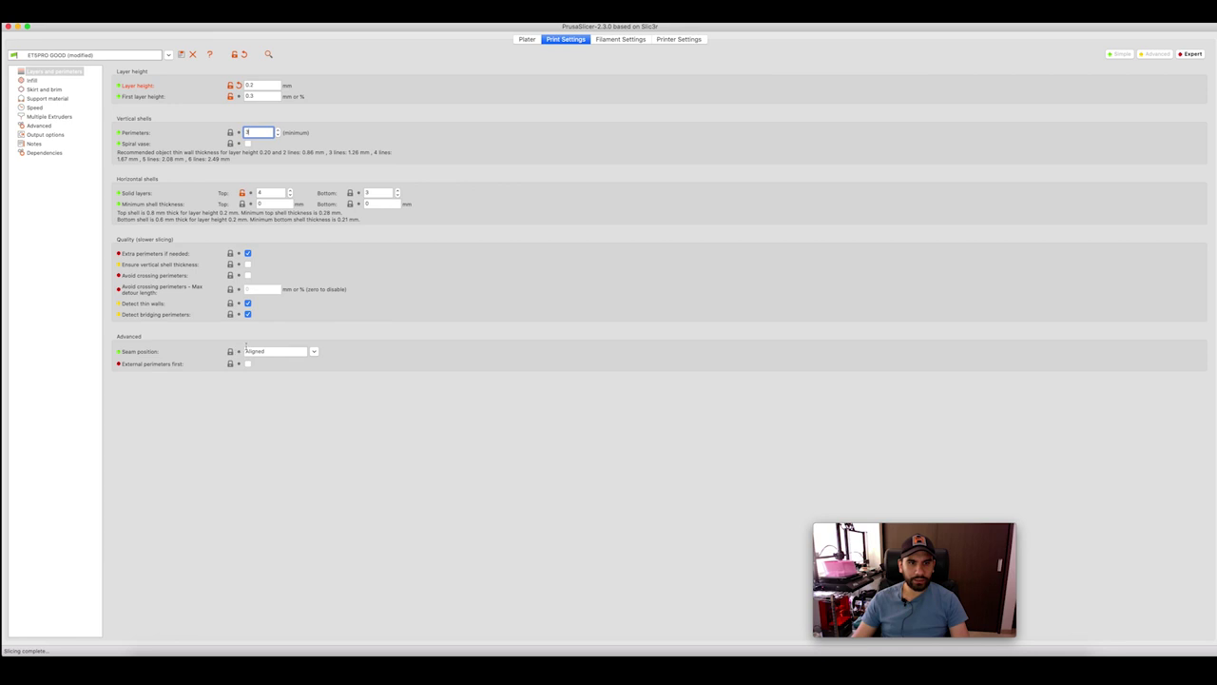
click(315, 352)
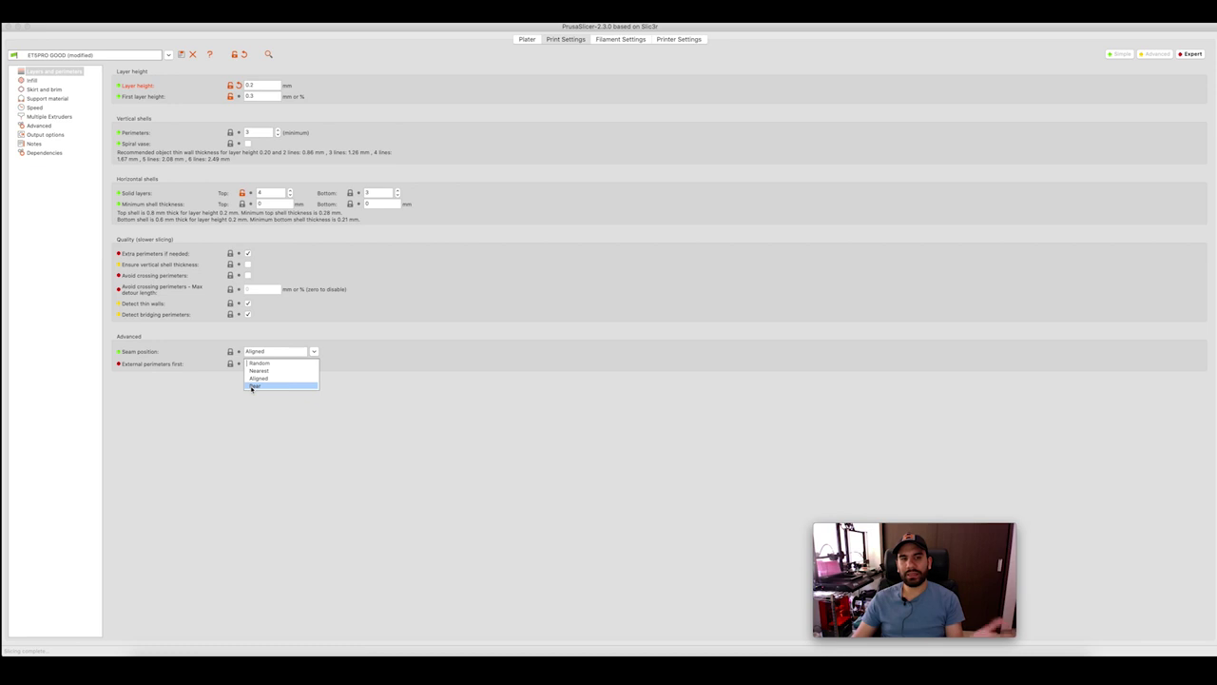
click(345, 336)
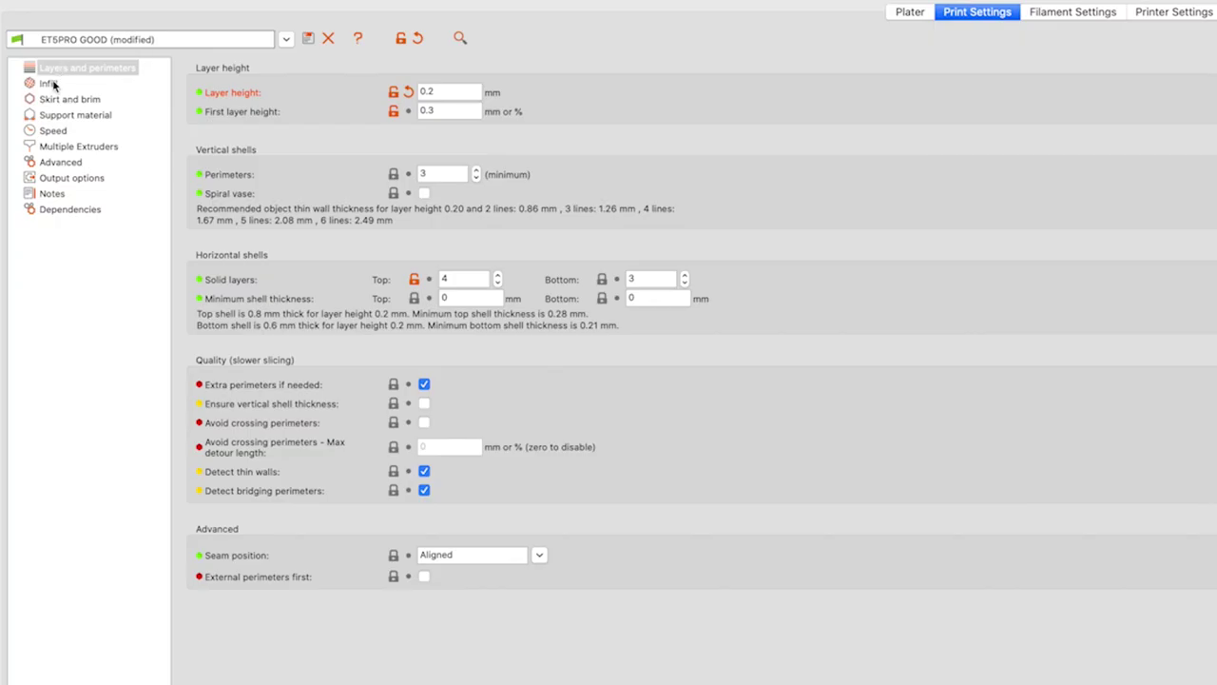
Step: Open the infill settings and review the available fill densities and fill patterns
click(49, 84)
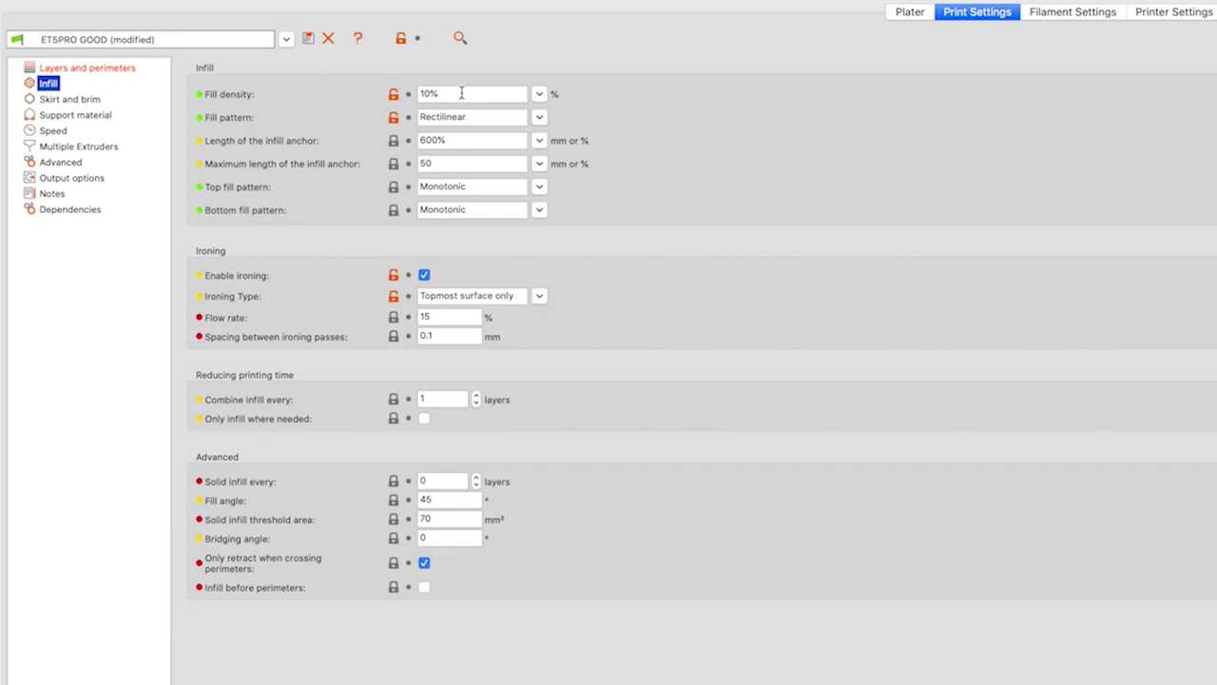
mouse_move(462, 93)
click(539, 95)
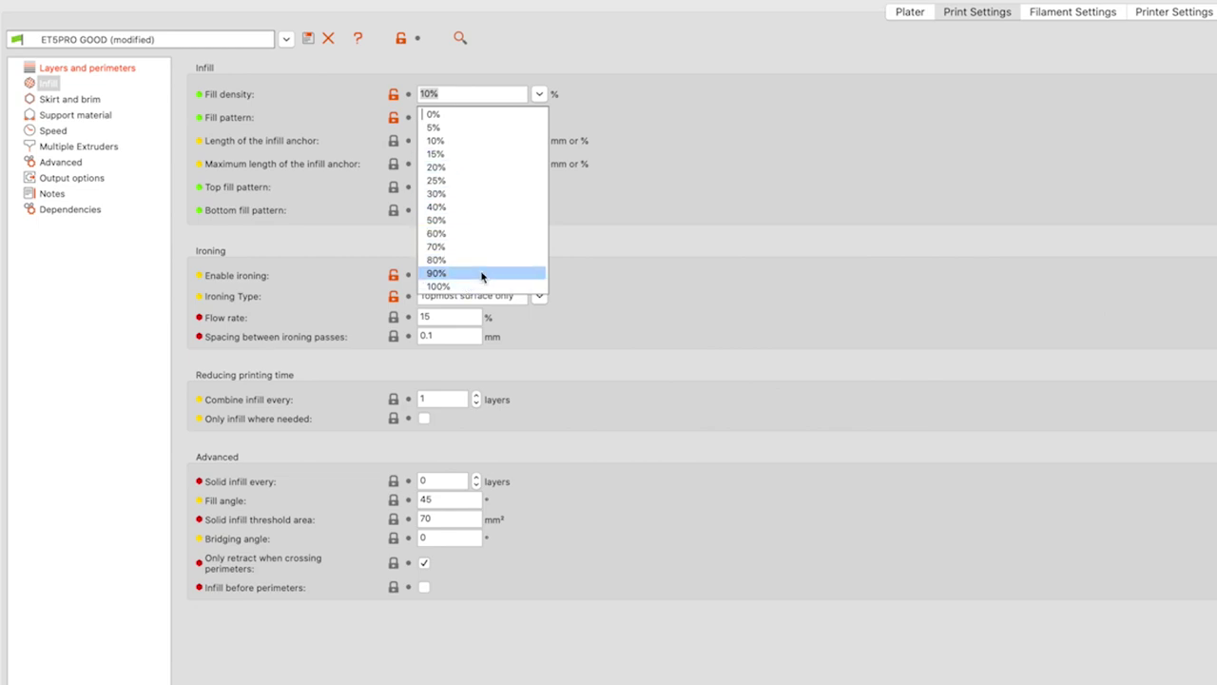
click(722, 139)
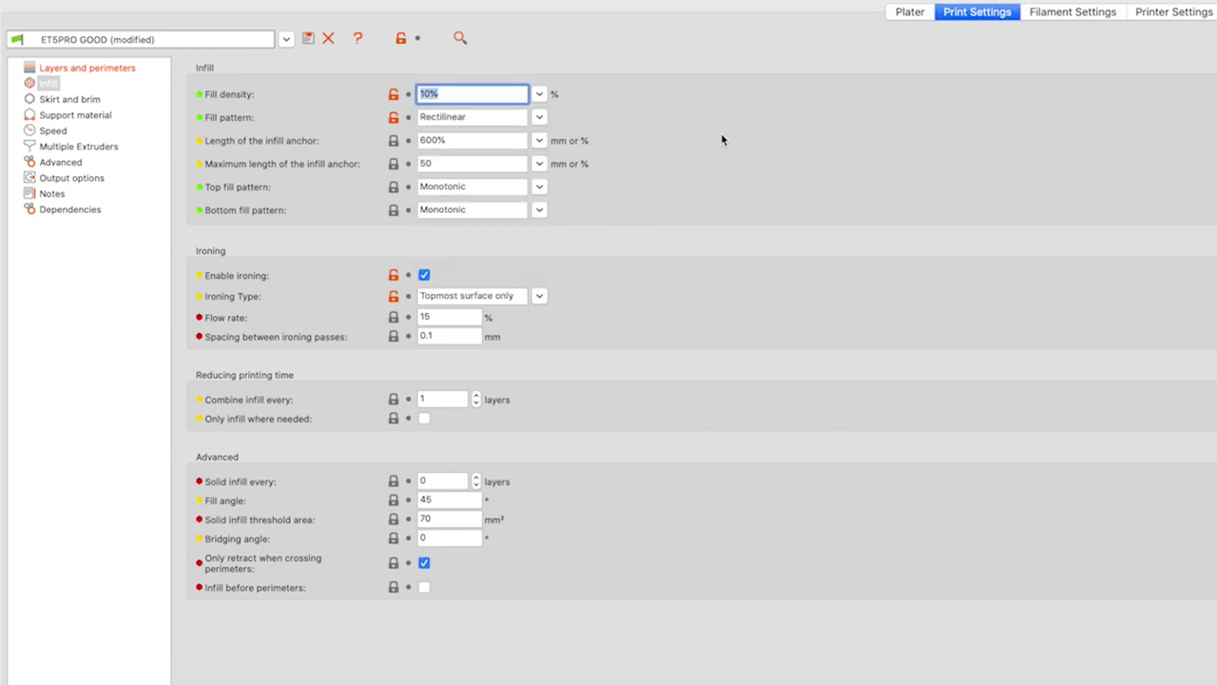
click(538, 120)
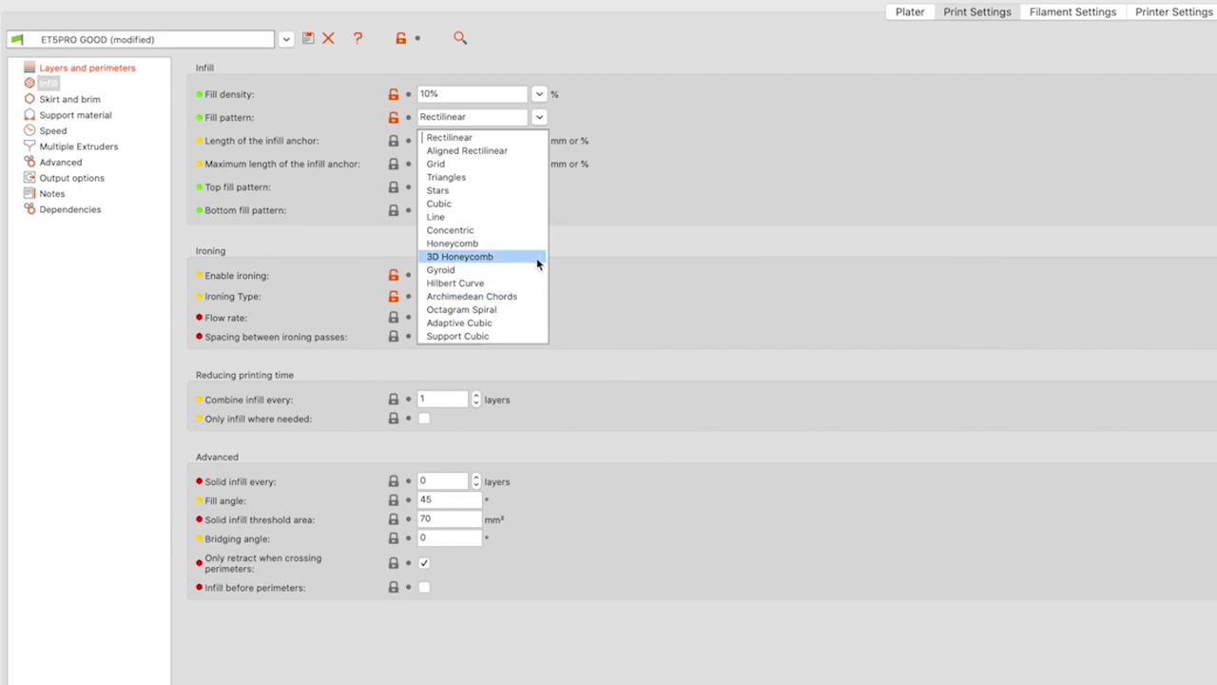
click(769, 155)
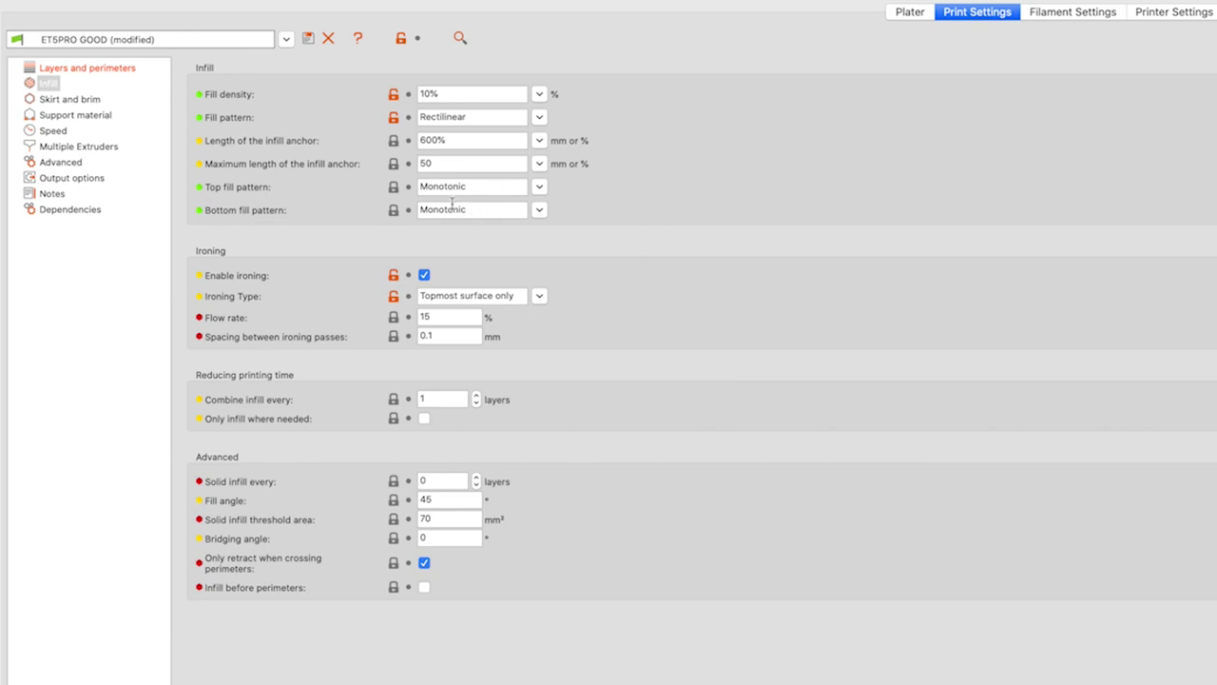
Step: Review the available patterns for the top fill
click(539, 186)
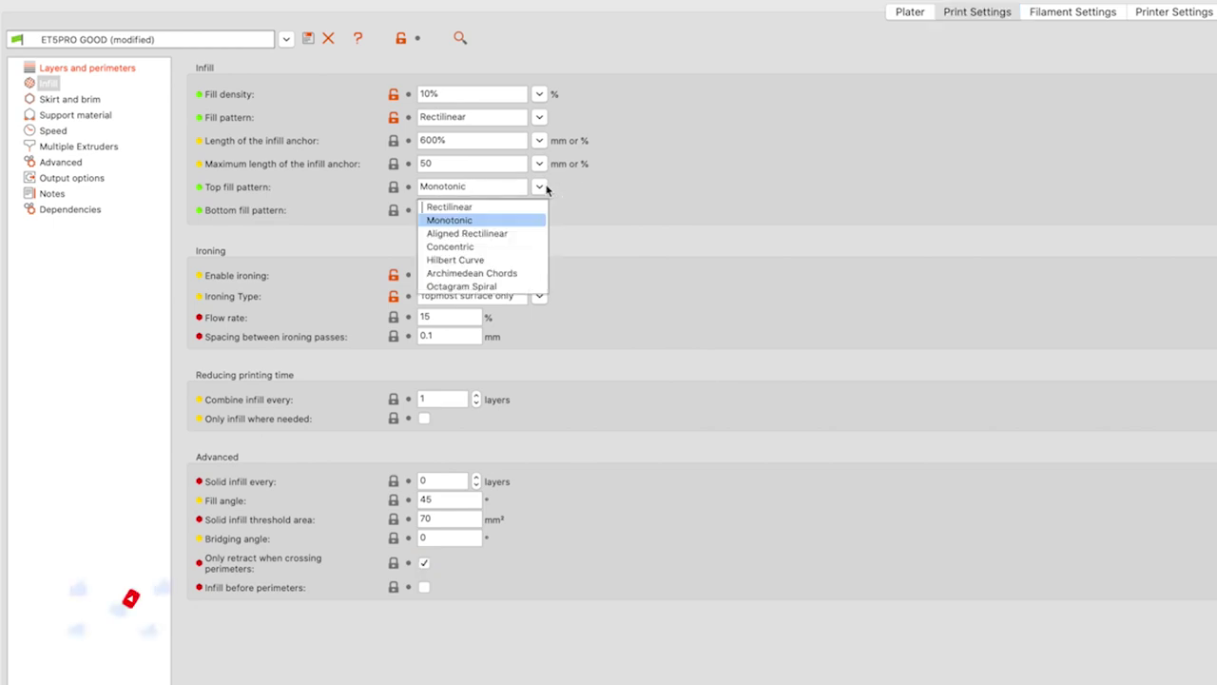
click(619, 190)
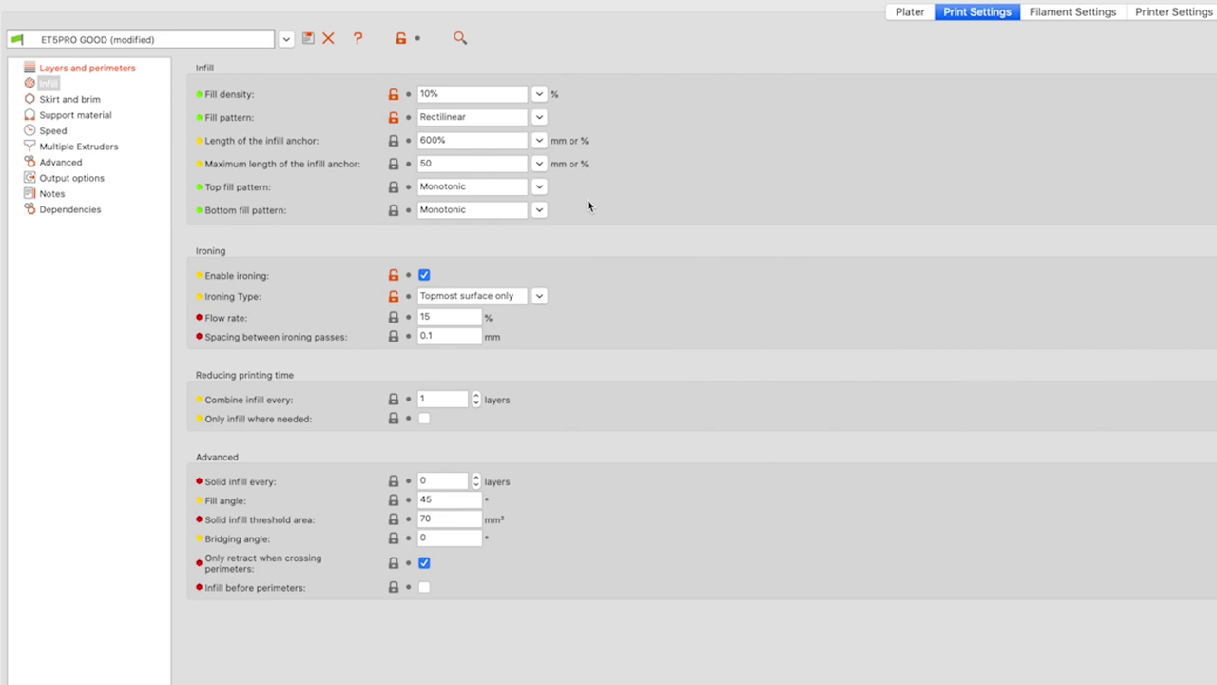
click(539, 189)
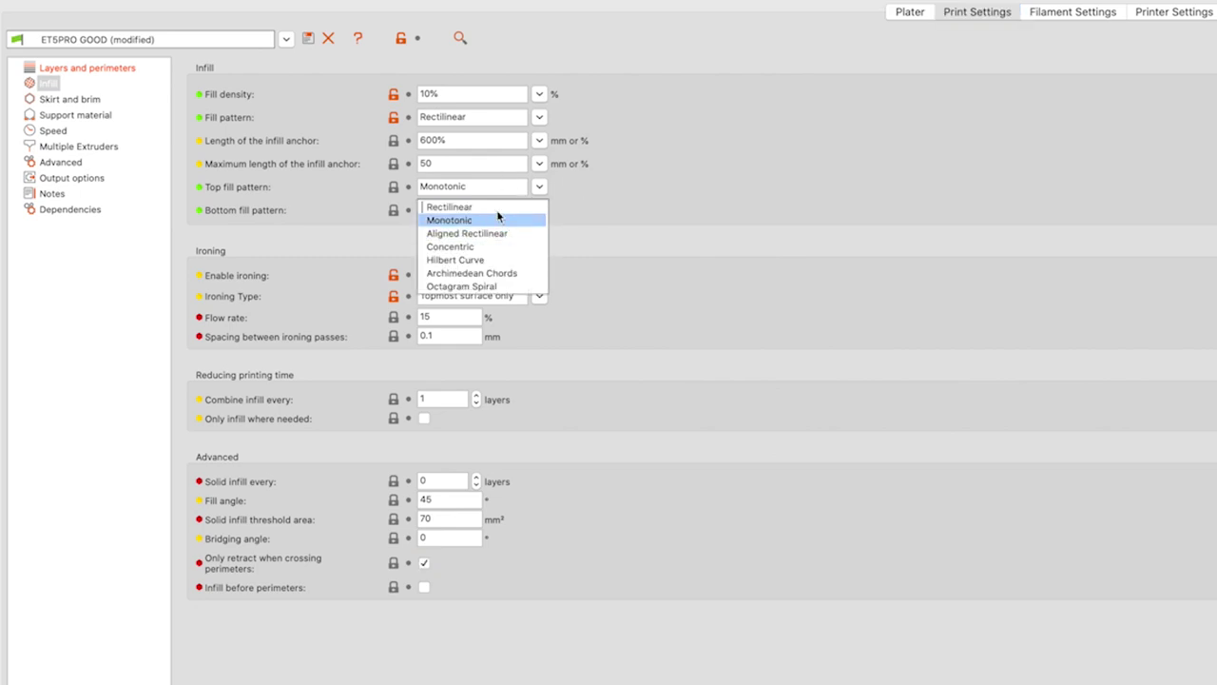
click(656, 211)
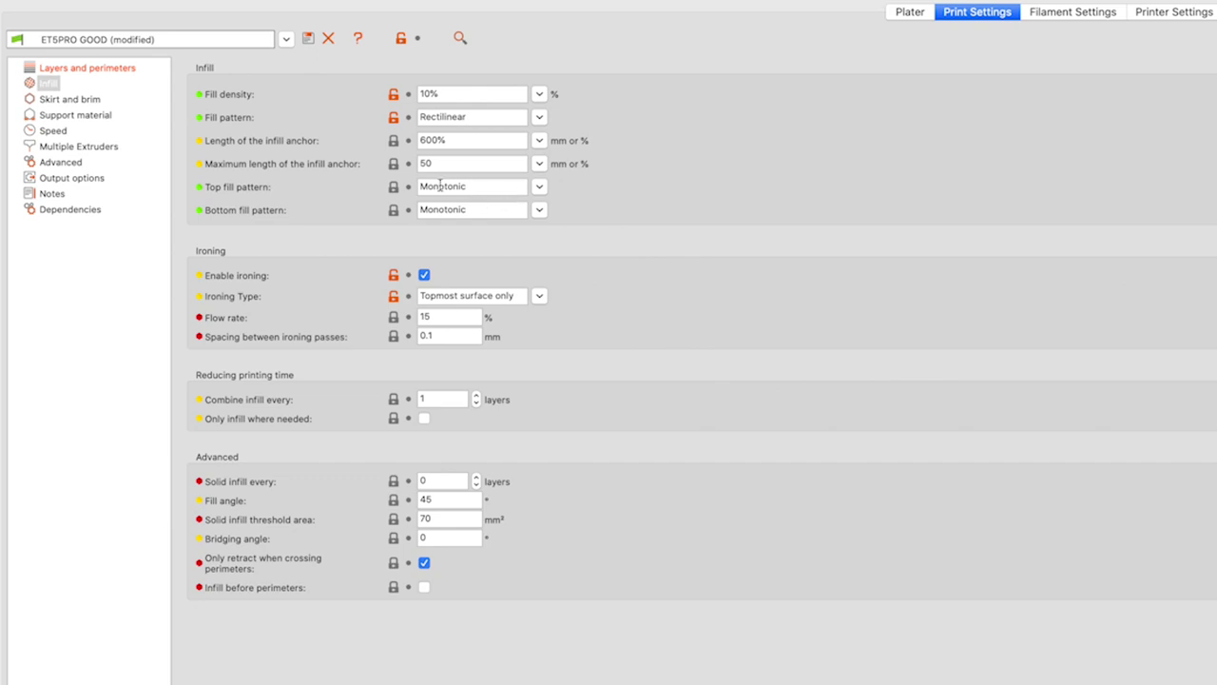
mouse_move(470, 189)
Step: Try All solid surfaces and All top surfaces as the ironing type, return to Topmost surface only, and check the ironing spacing and flow rate
click(538, 297)
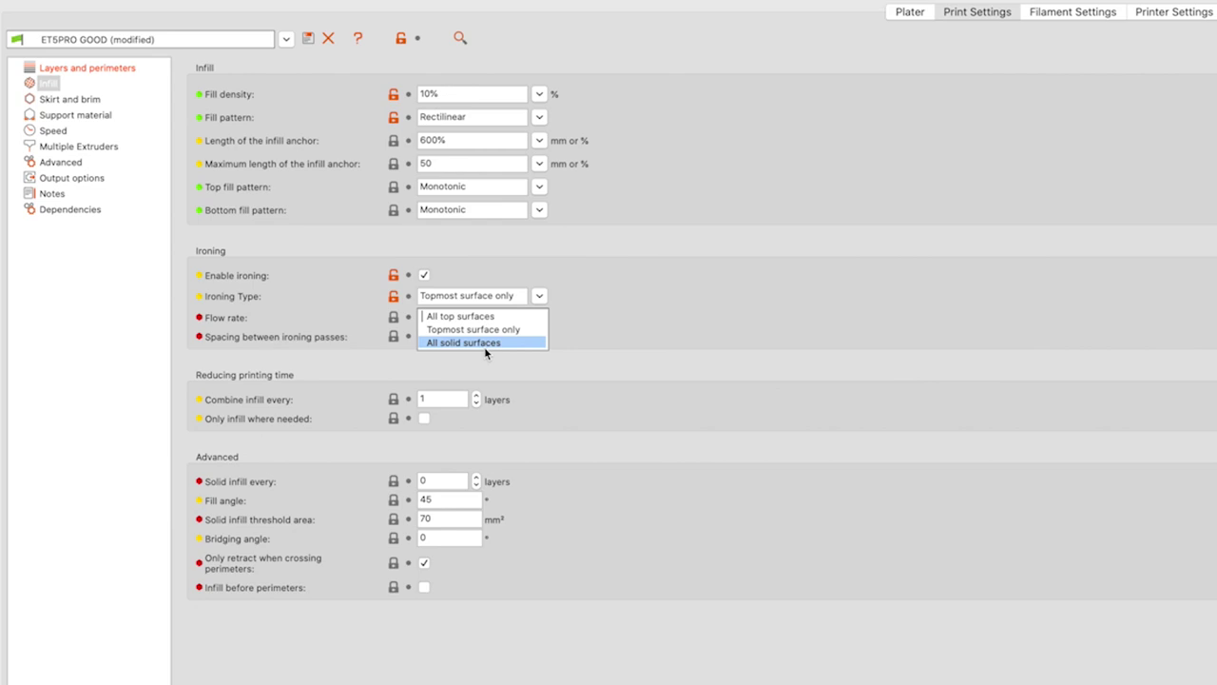
click(484, 346)
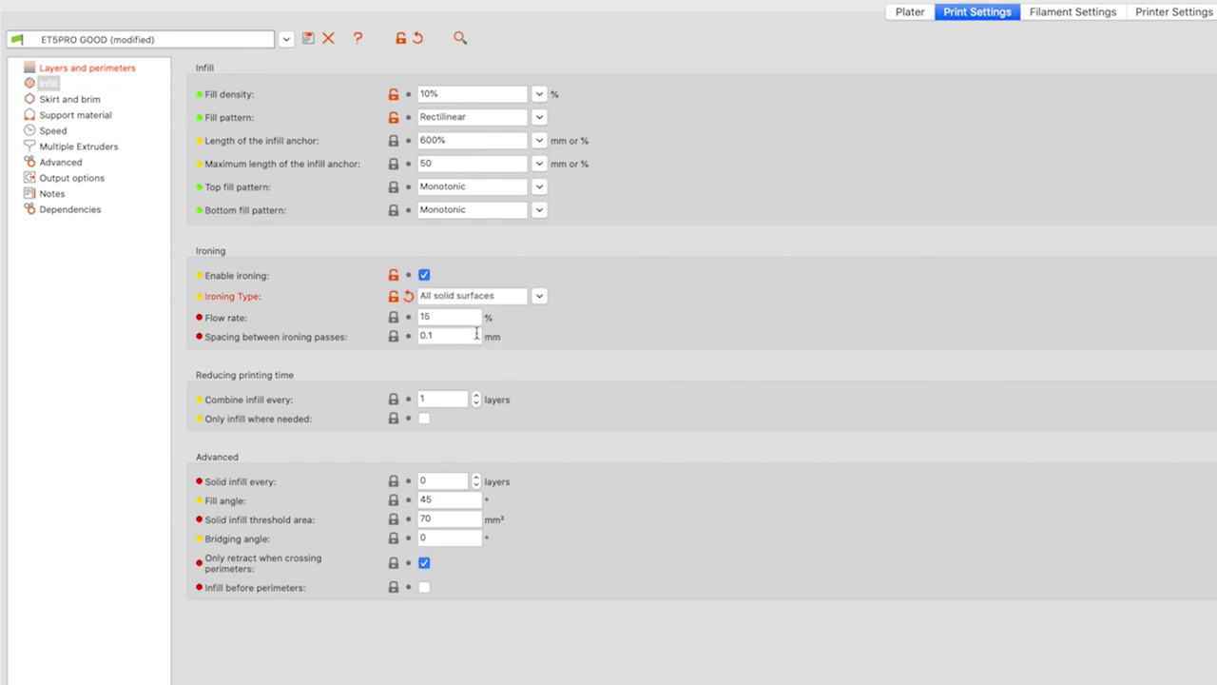
click(538, 298)
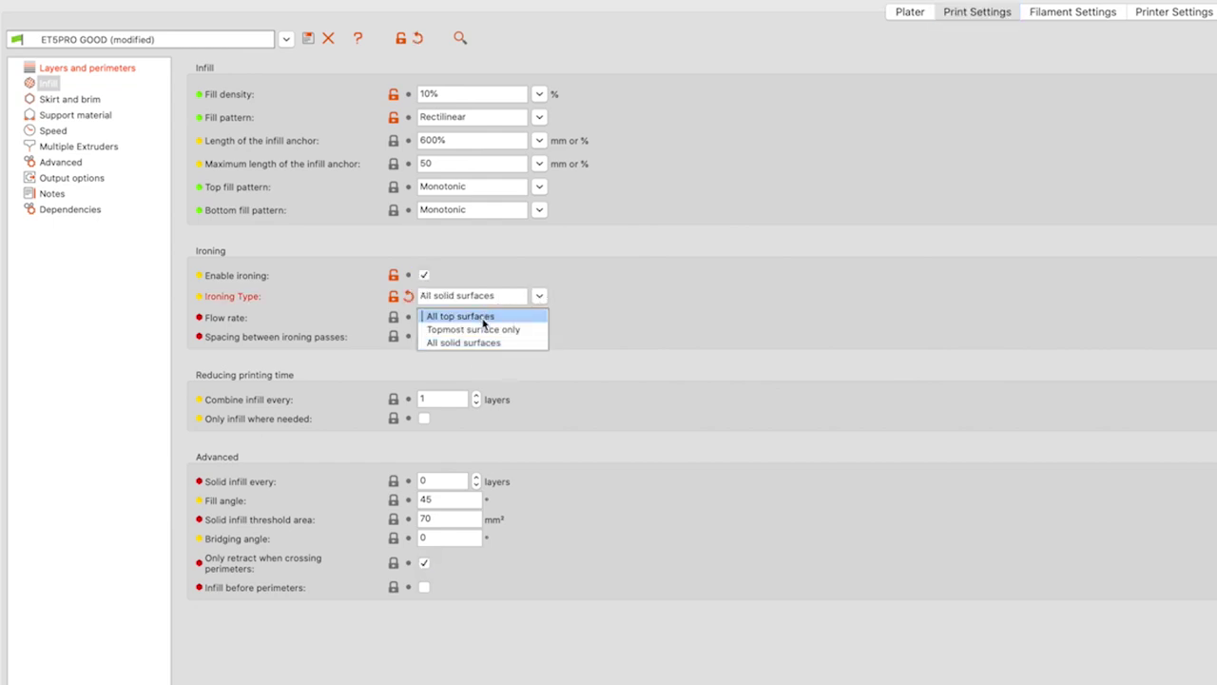
click(486, 316)
click(528, 295)
click(515, 330)
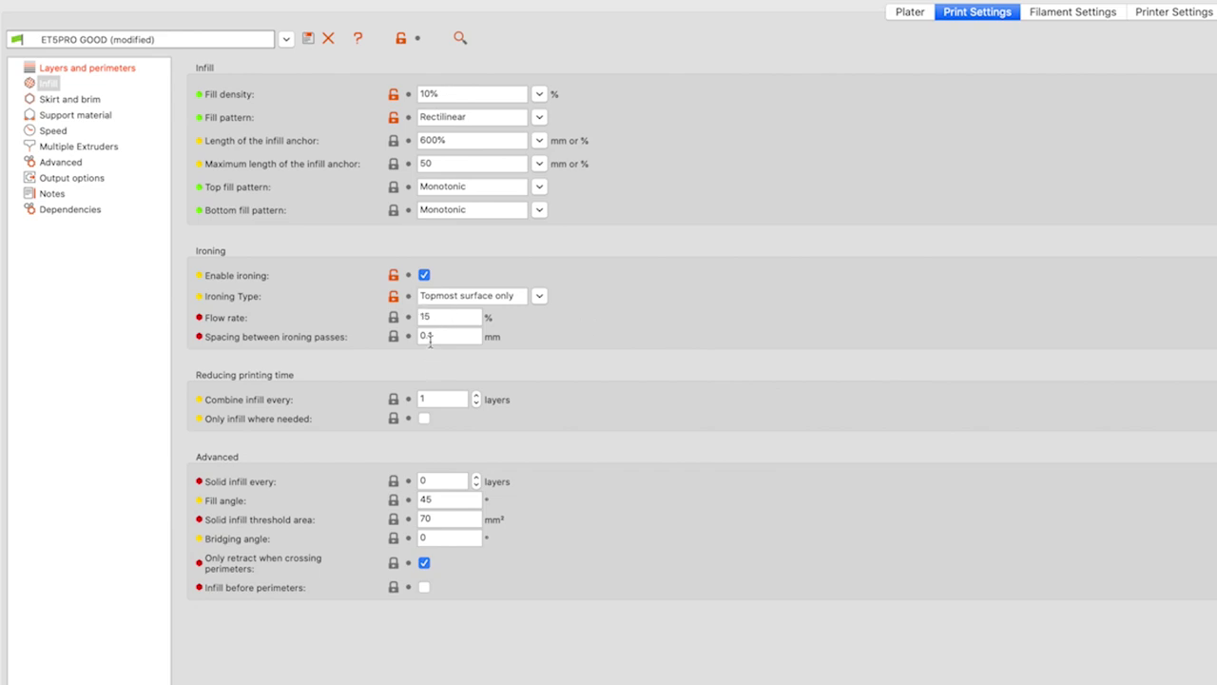
mouse_move(467, 338)
click(445, 317)
Step: Open the skirt and brim settings and review the skirt's minimum loops, distance from object and height
click(50, 87)
click(72, 100)
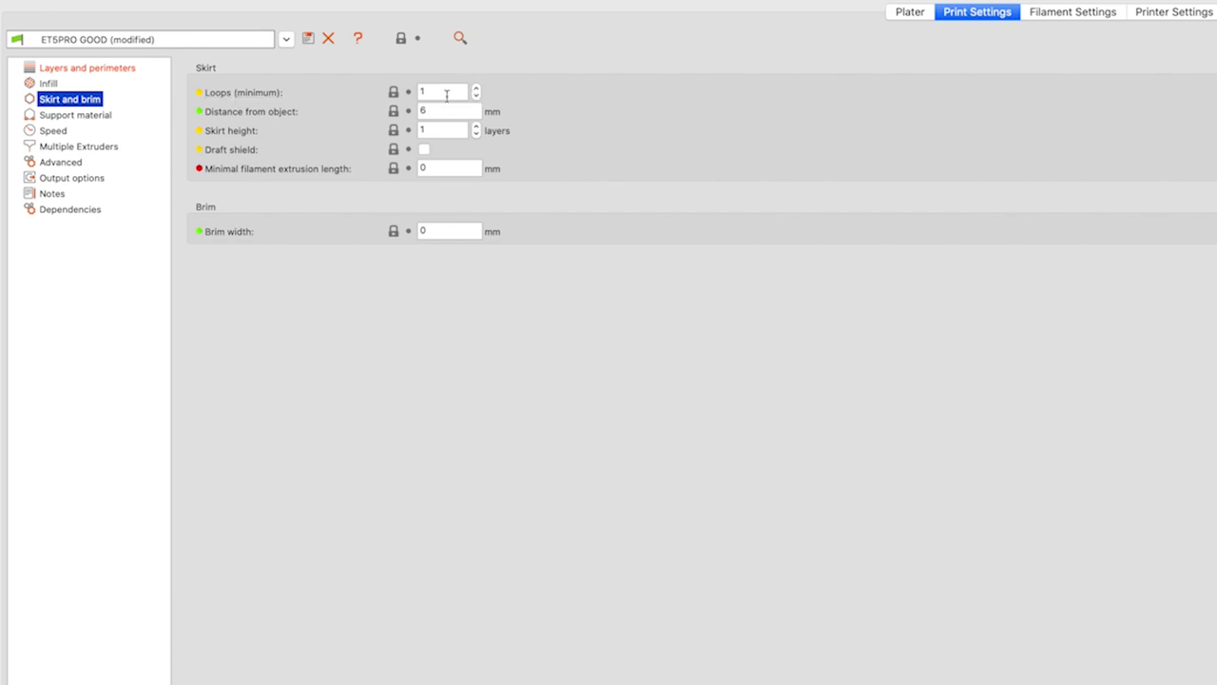
mouse_move(443, 92)
click(455, 92)
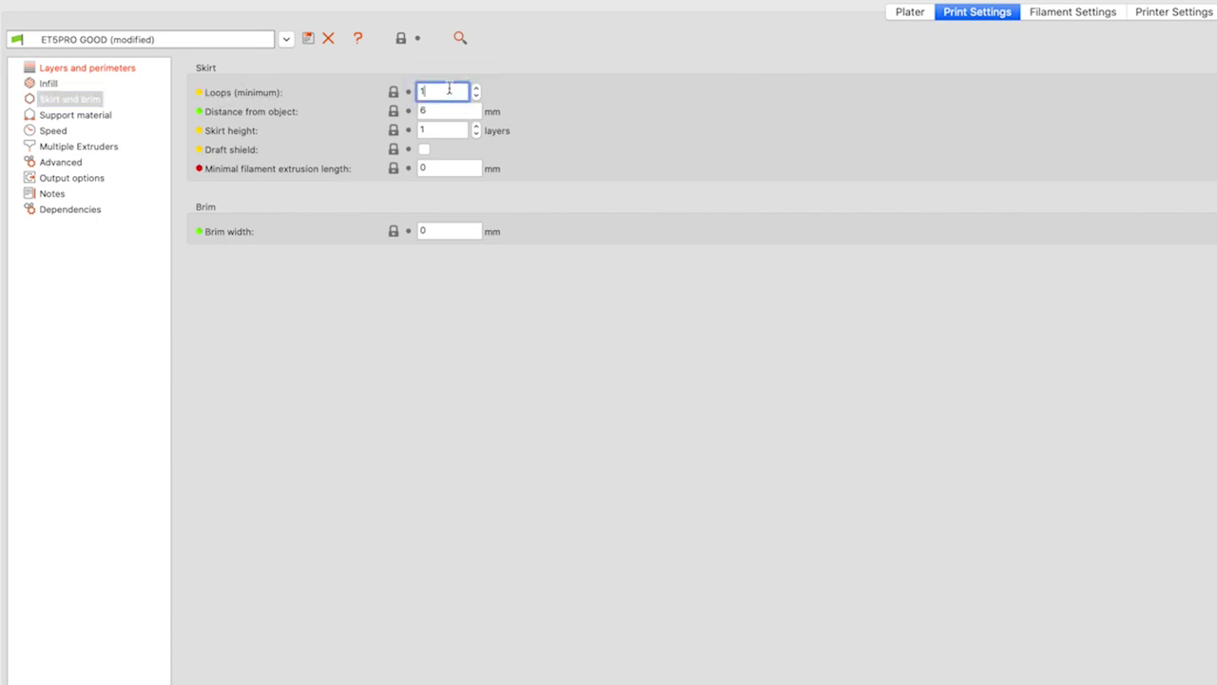
click(447, 130)
double_click(438, 113)
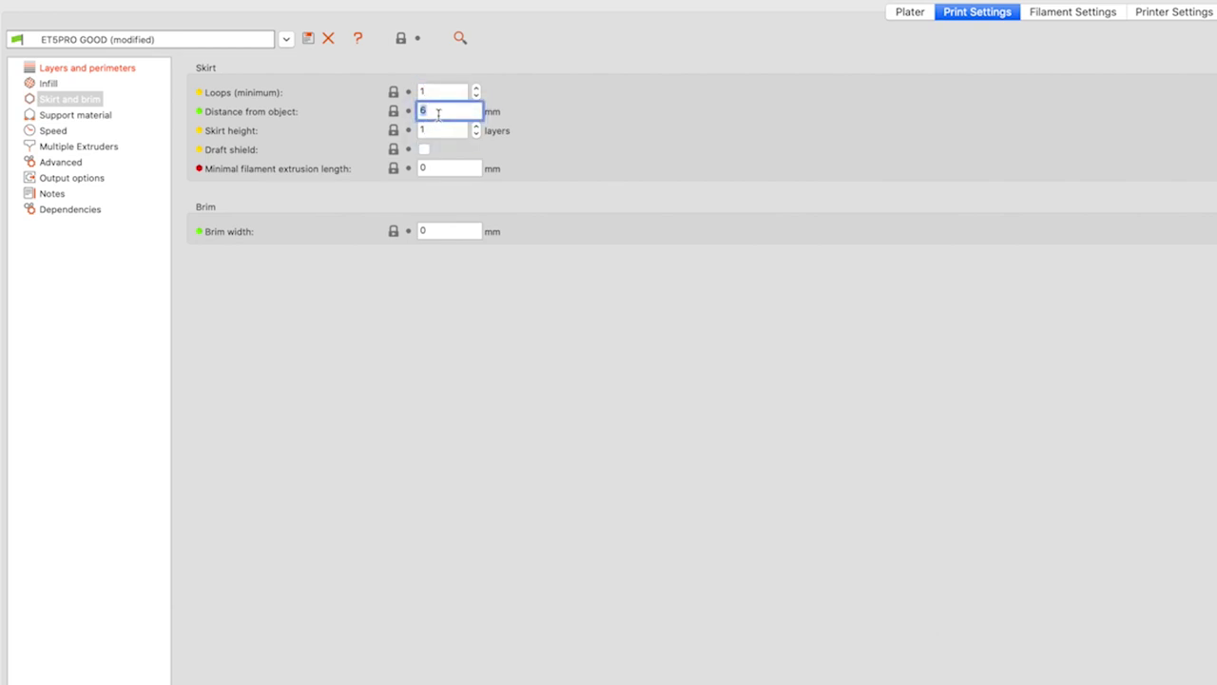
click(438, 112)
click(437, 128)
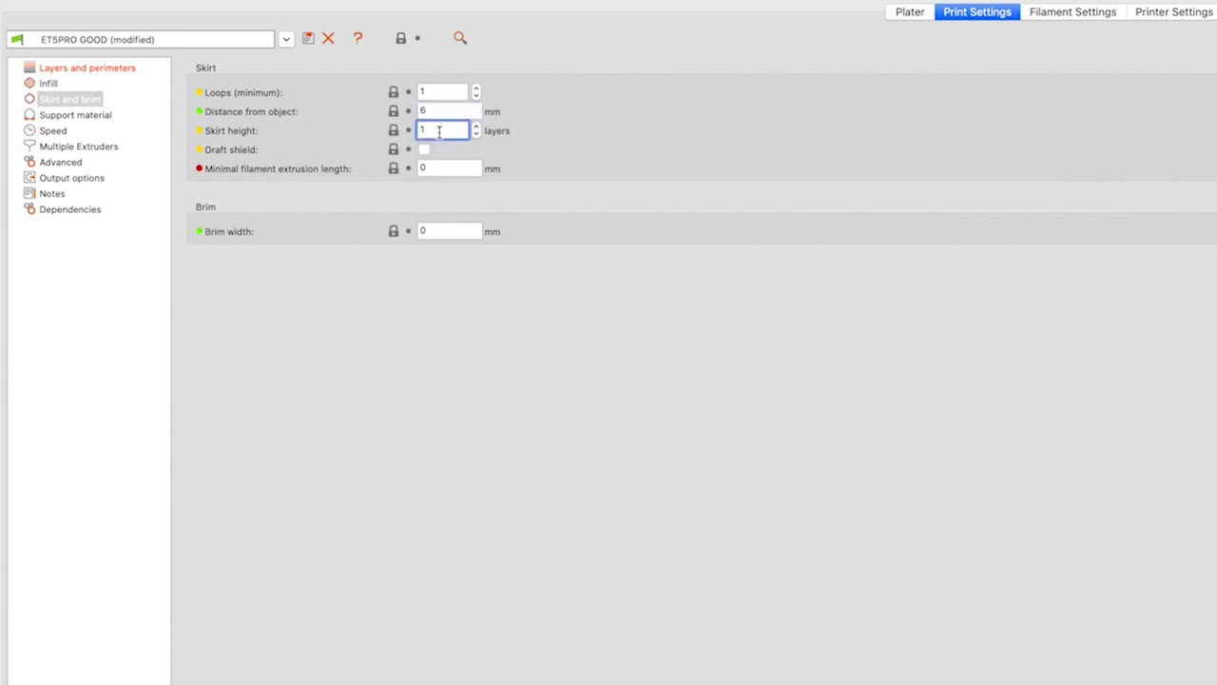
click(572, 158)
Step: Set the minimum number of skirt loops to 3 and check the distance from object
click(475, 88)
click(475, 87)
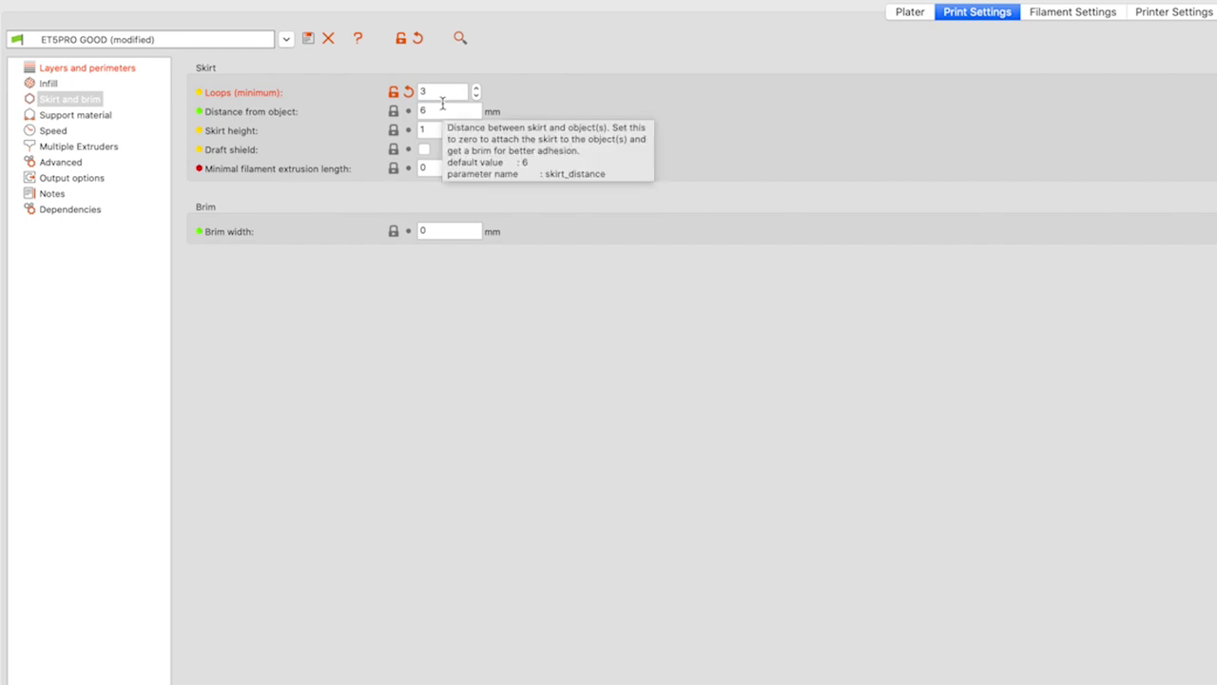
click(465, 113)
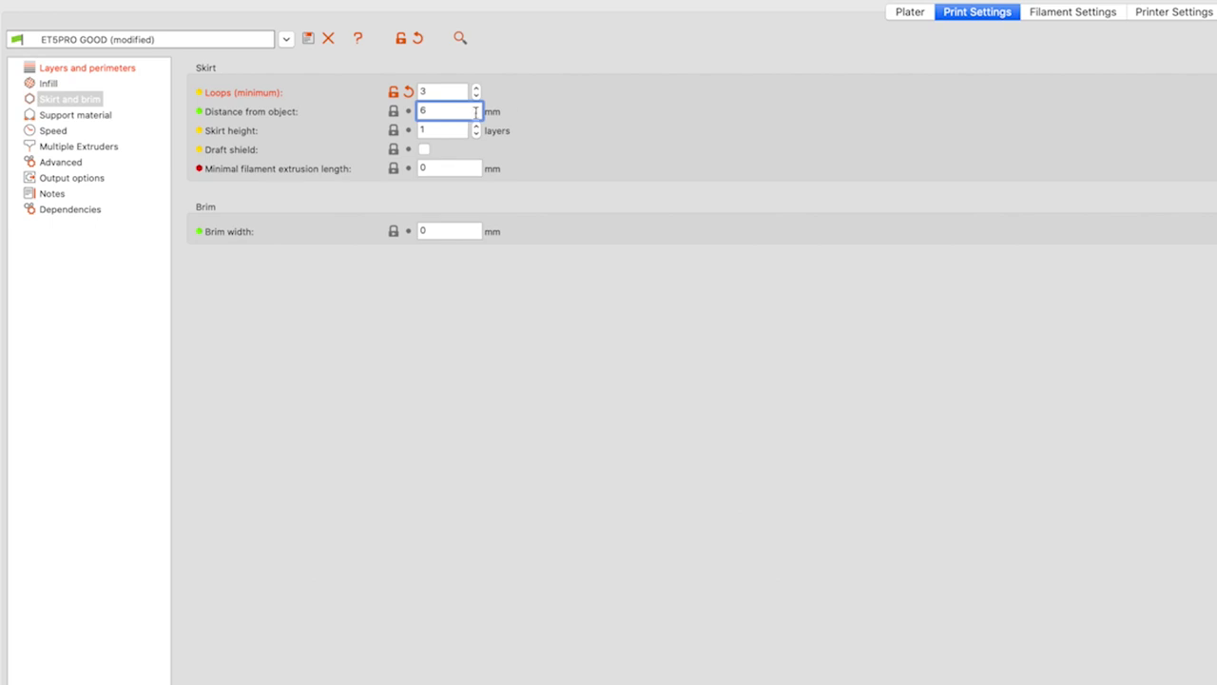
Step: Open the support material settings and try switching support generation off and back on
click(79, 116)
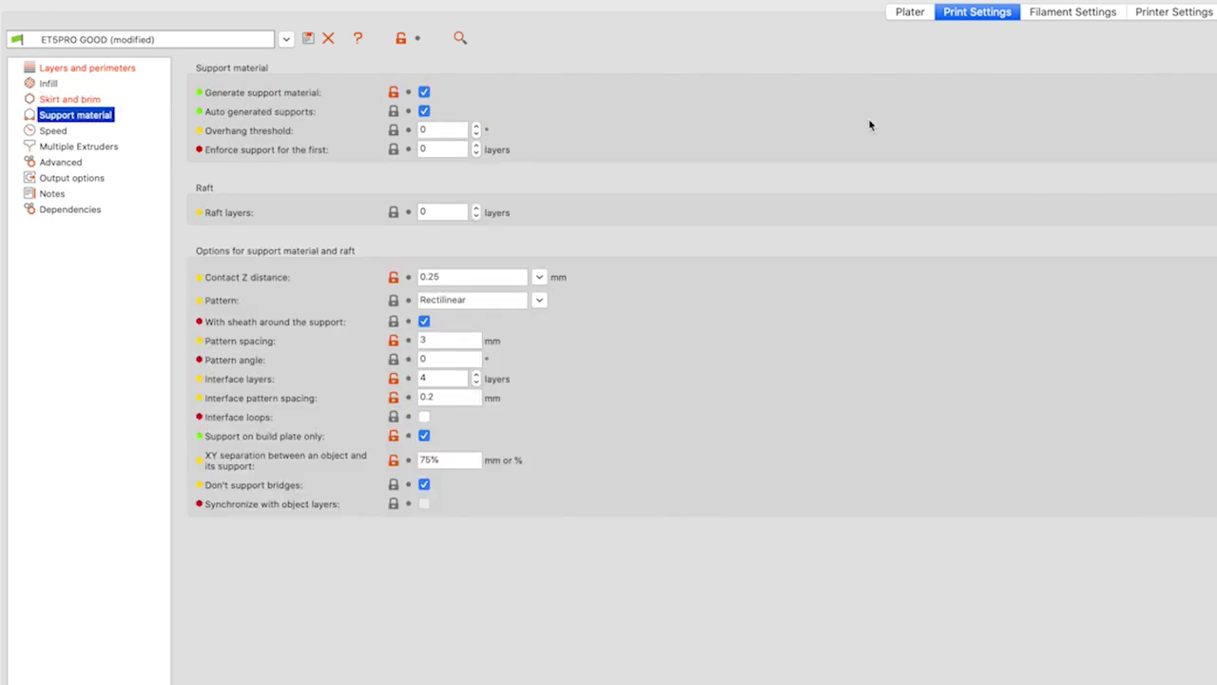
click(424, 93)
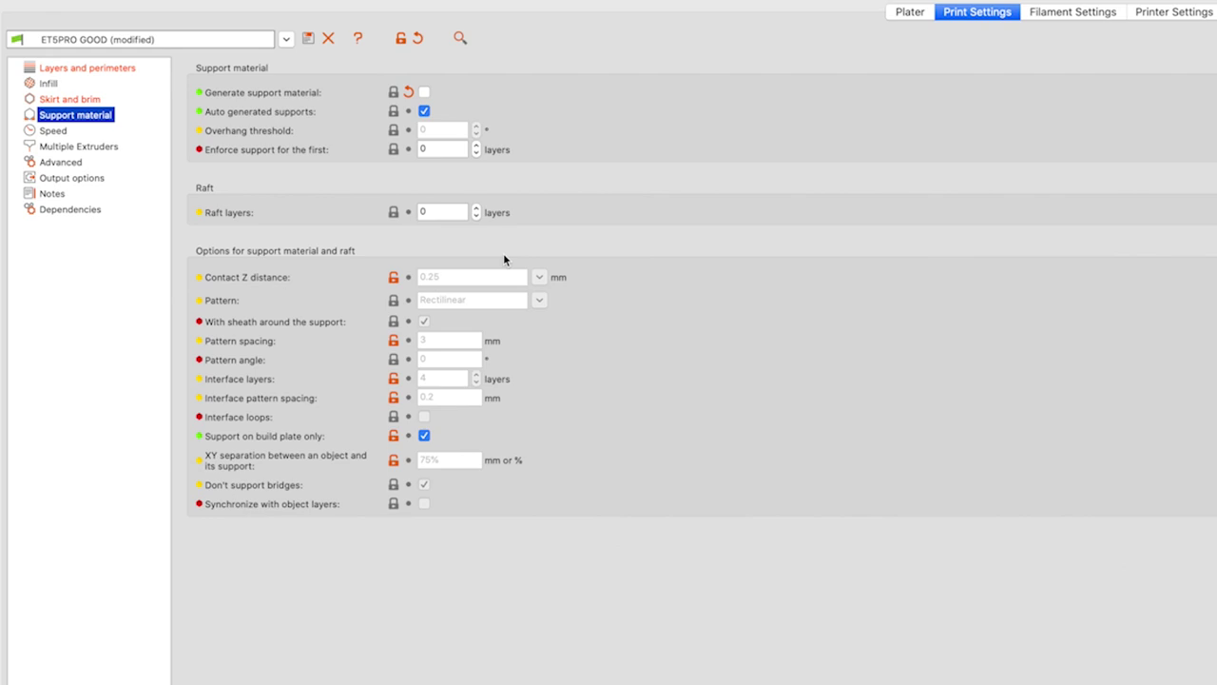
click(425, 93)
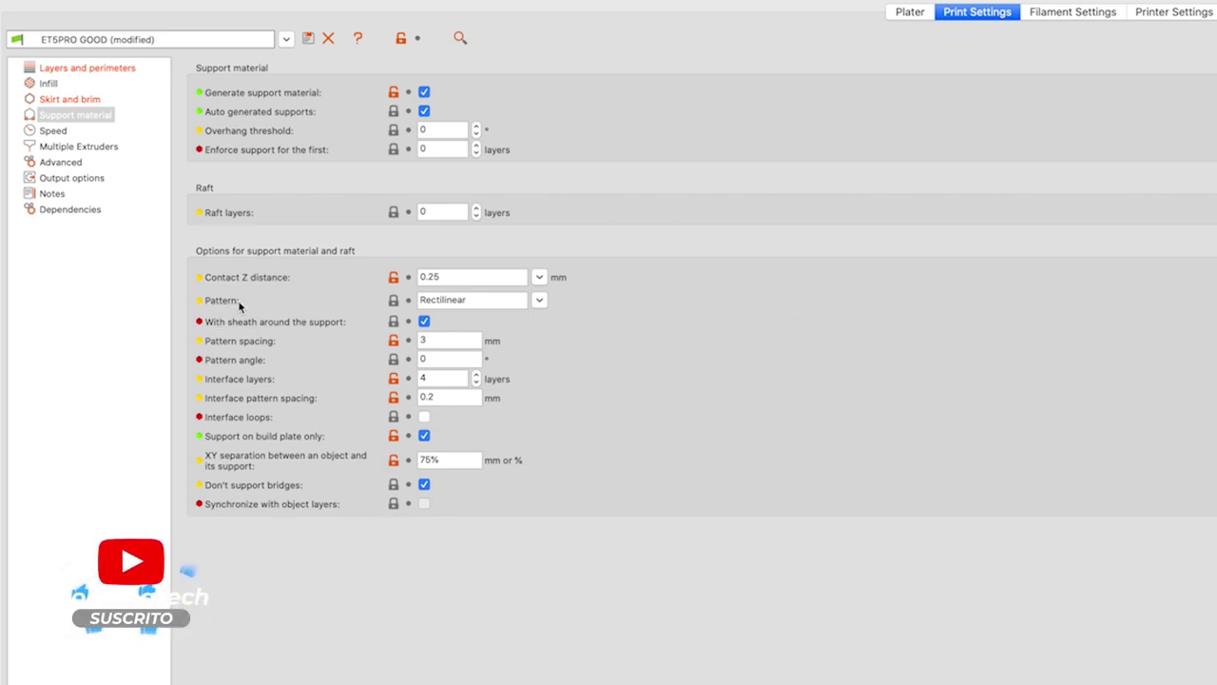
Step: Review the available support patterns, keep Rectilinear, and check the pattern spacing, pattern angle, interface layers and interface pattern spacing
click(539, 300)
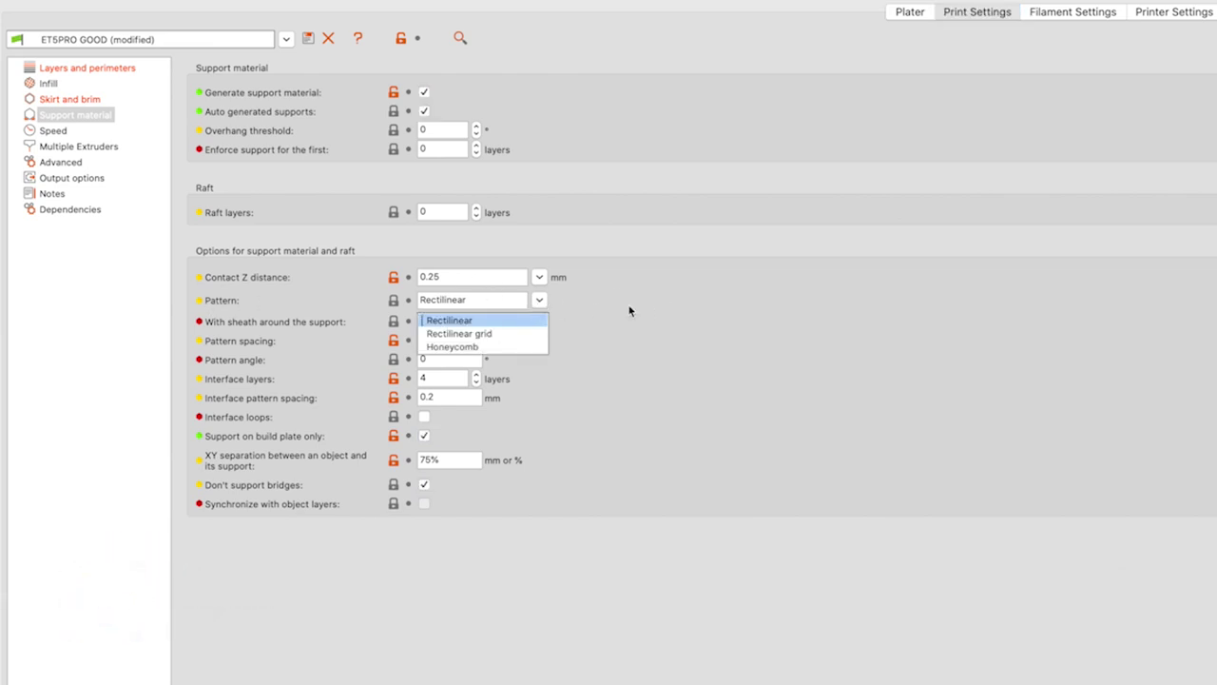
click(438, 320)
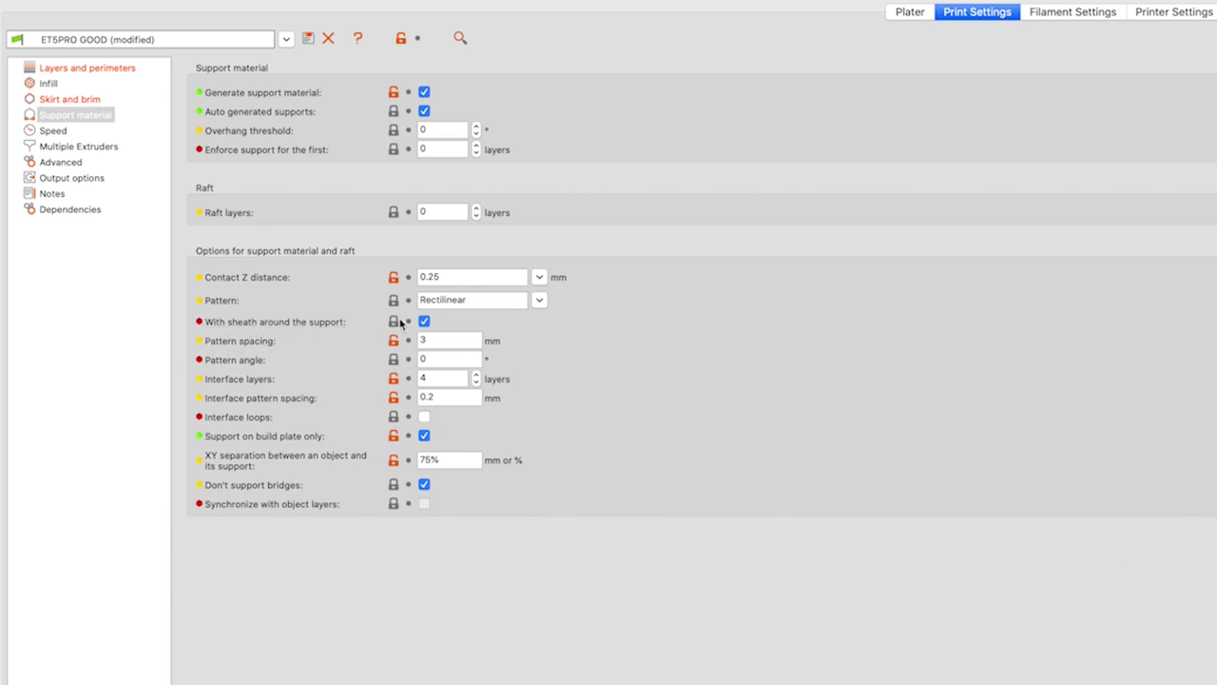
mouse_move(427, 327)
click(442, 340)
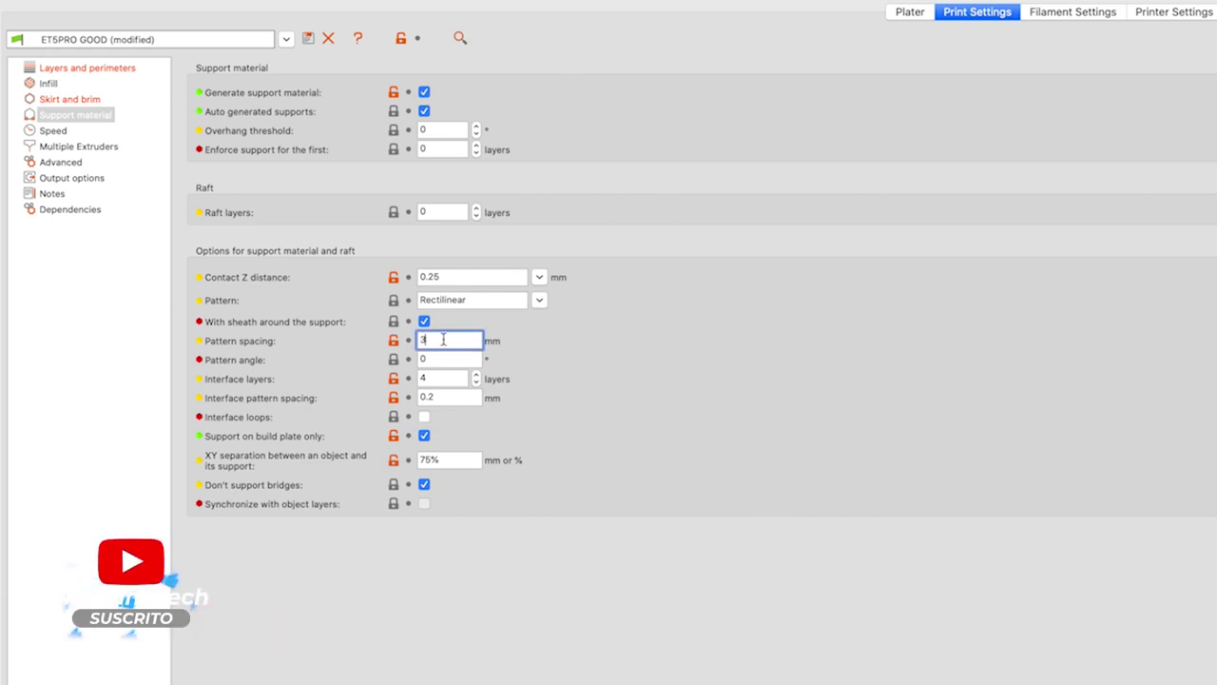
click(445, 358)
click(445, 378)
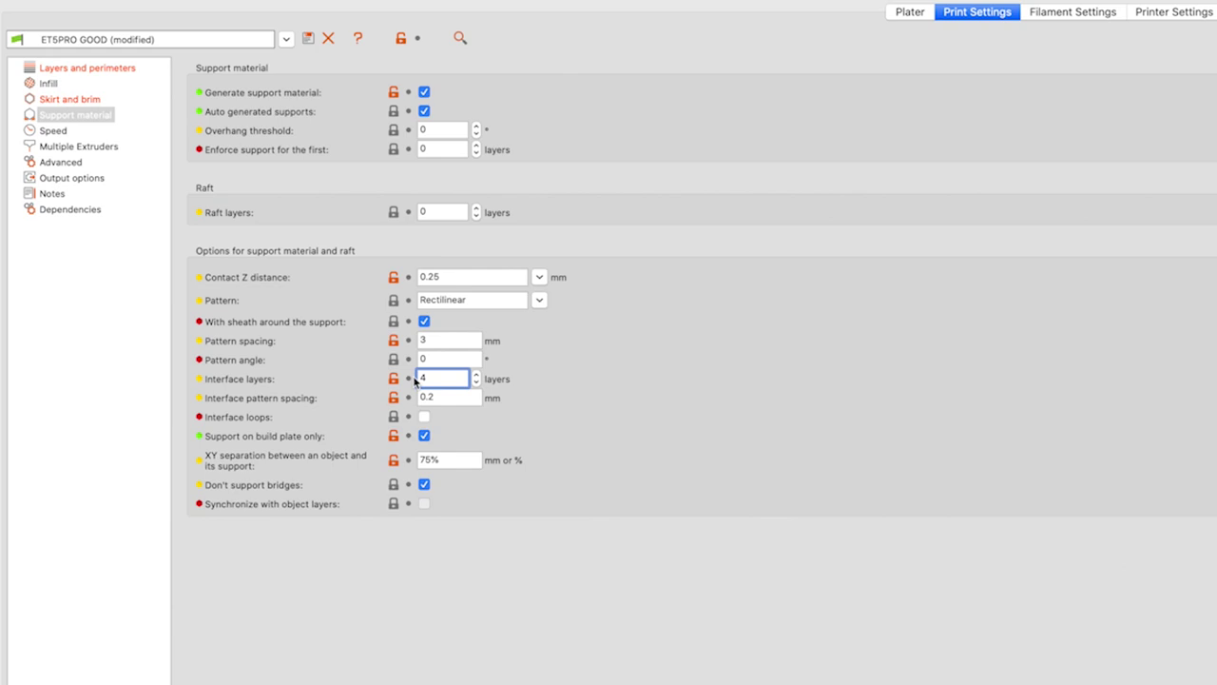
click(442, 395)
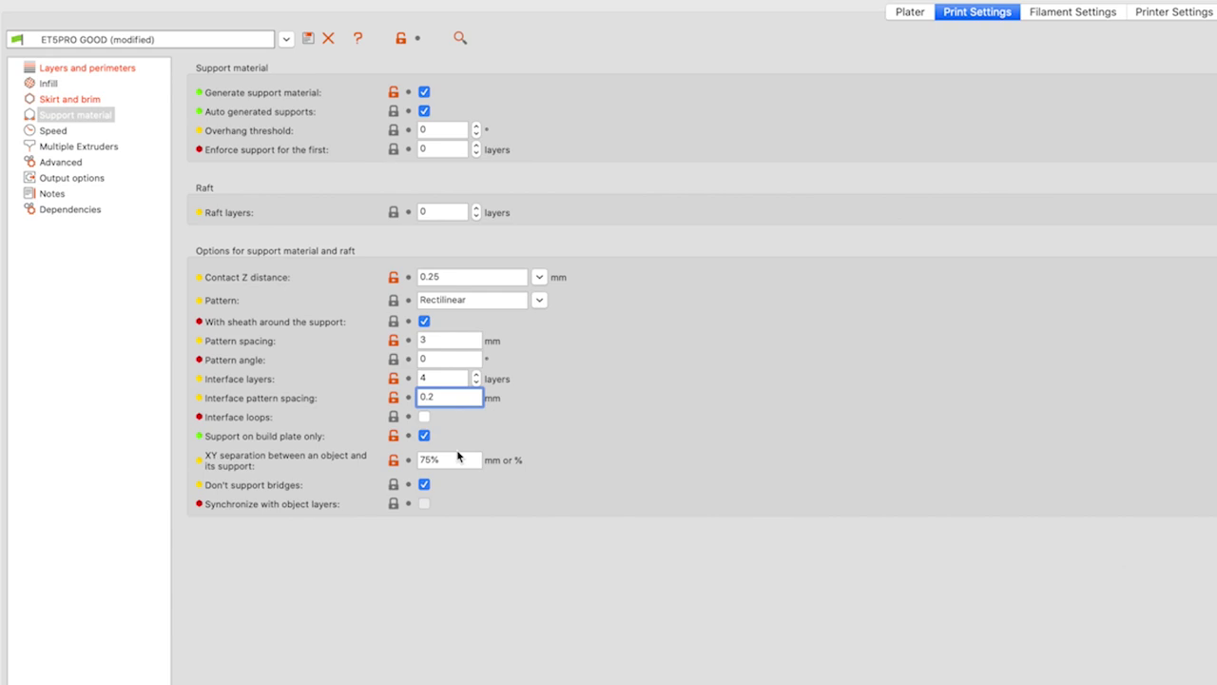
mouse_move(451, 460)
mouse_move(295, 487)
click(666, 356)
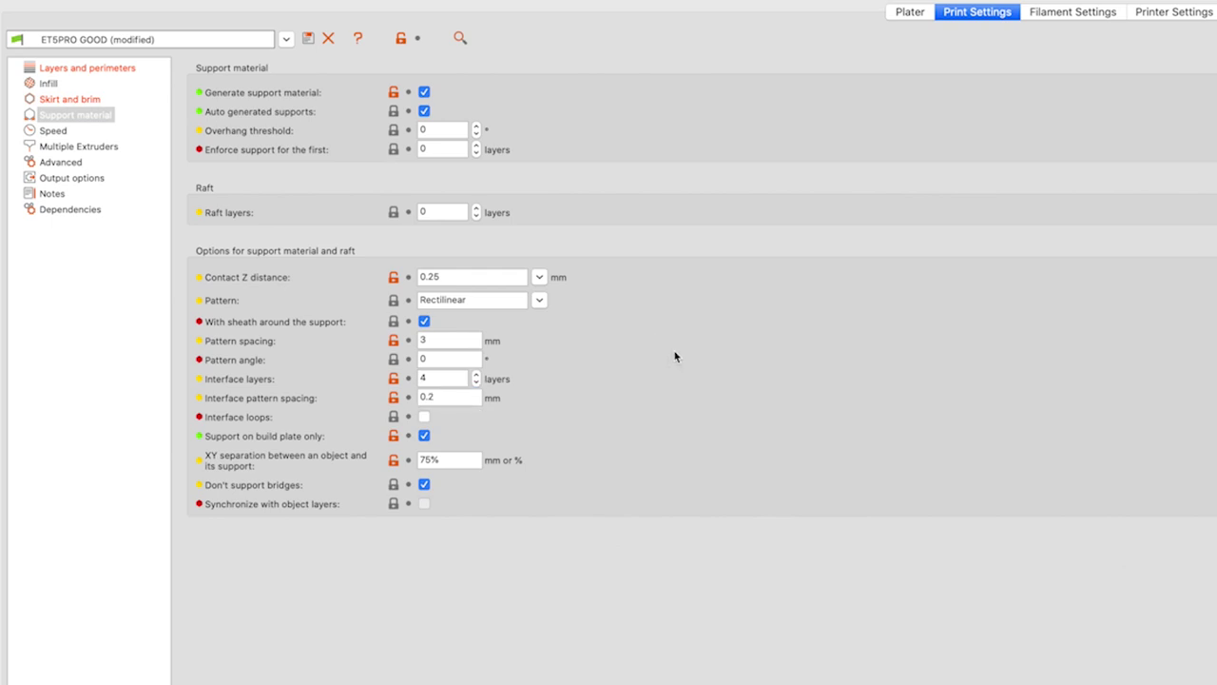
Step: Turn off support material generation for the print profile
click(425, 92)
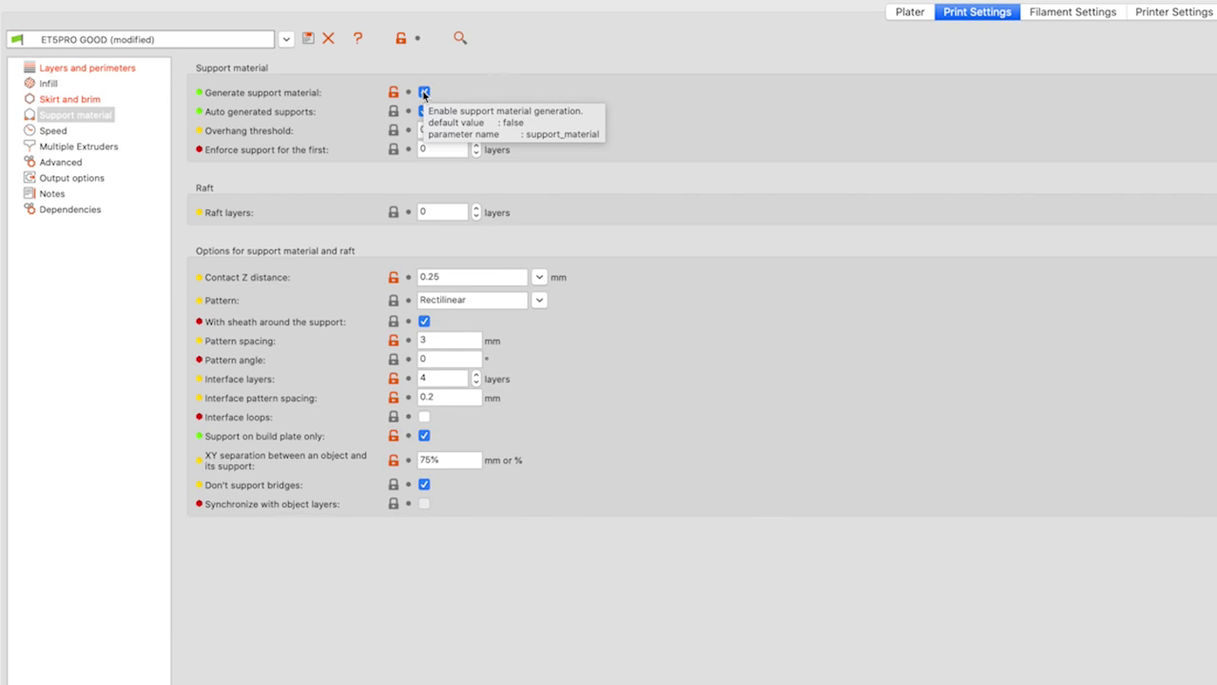
click(424, 92)
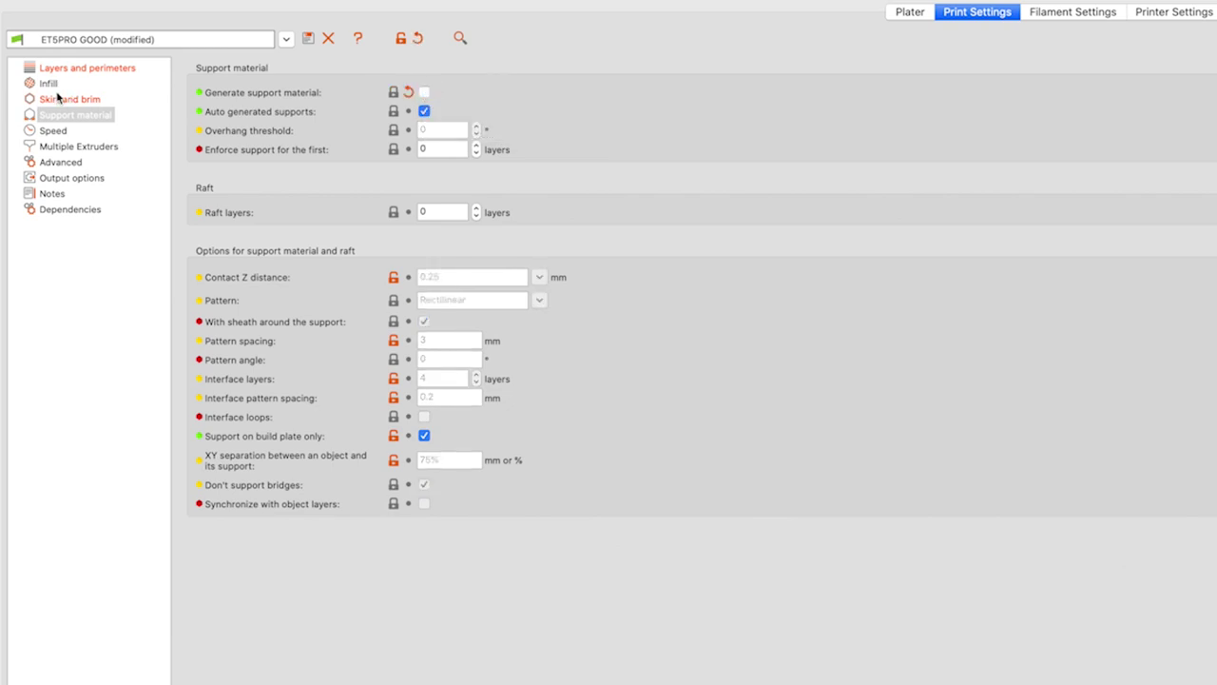
Step: Open the speed settings and set the perimeter print speed to 80 mm/s
click(59, 131)
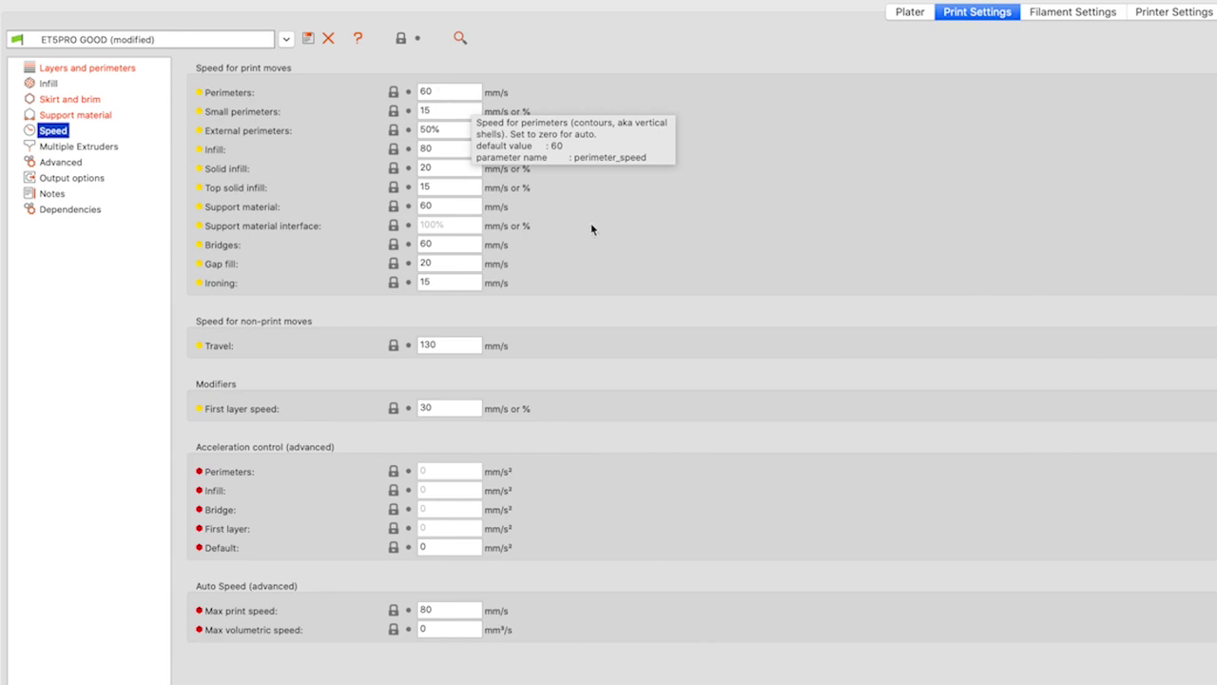
double_click(462, 92)
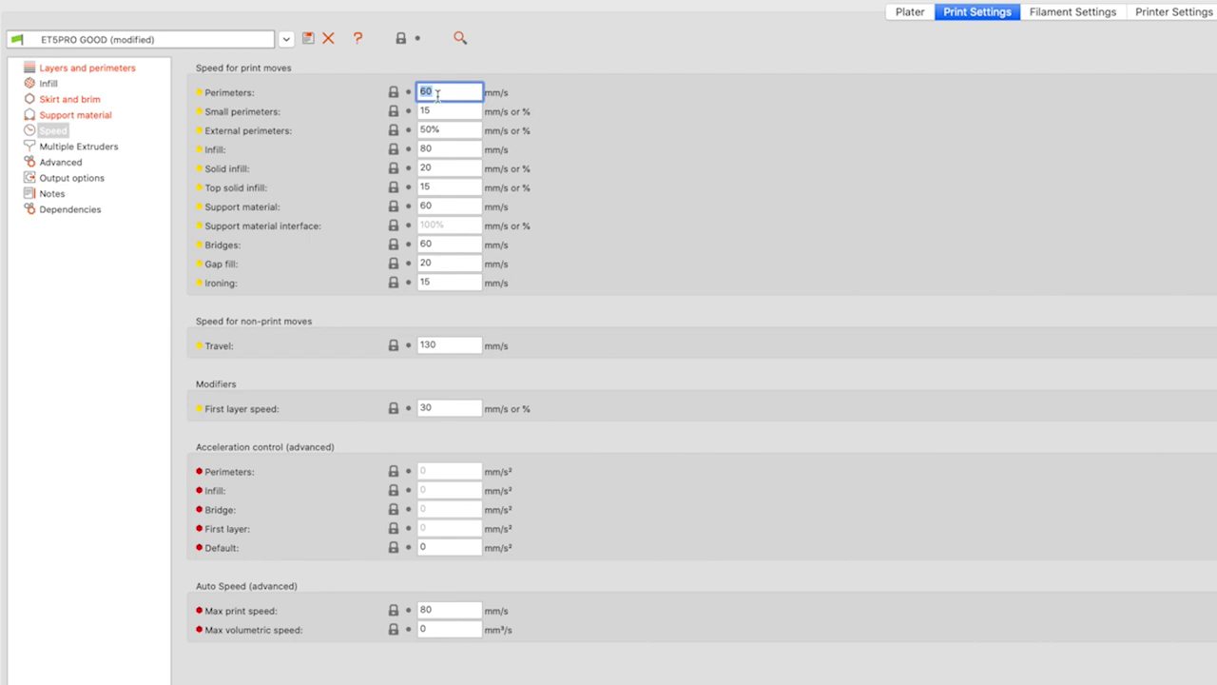
text(80)
click(708, 192)
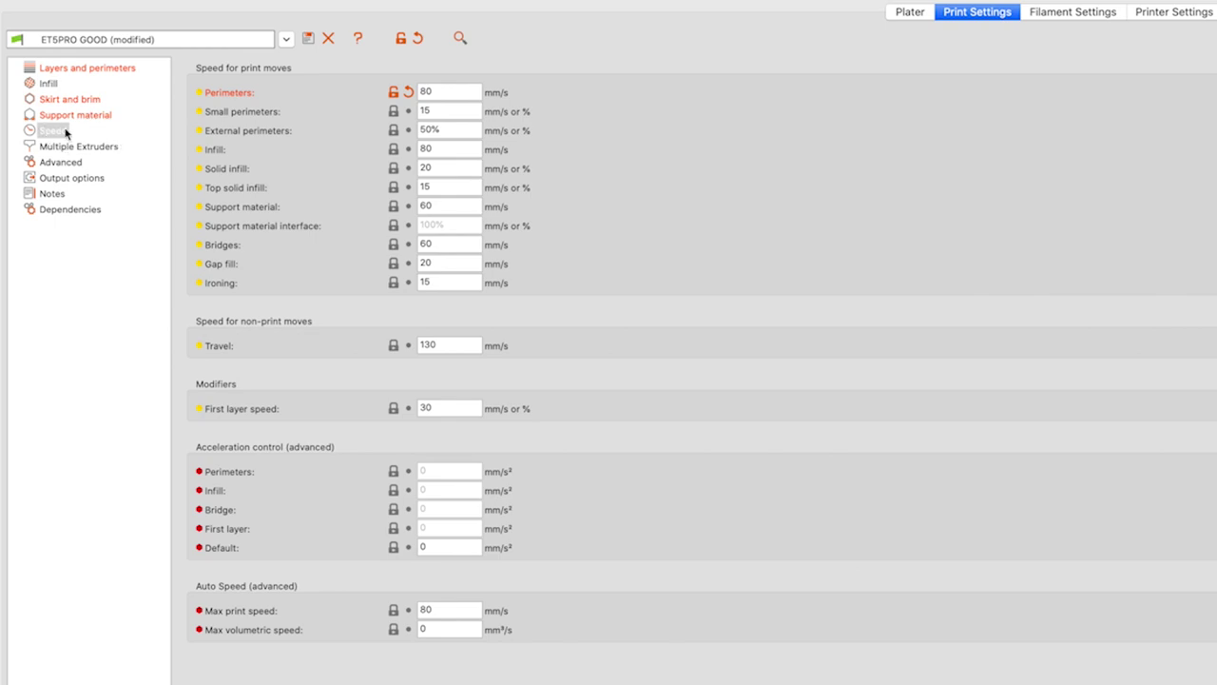
Step: Open the multiple extruders settings and try switching the wipe tower on and back off
click(78, 148)
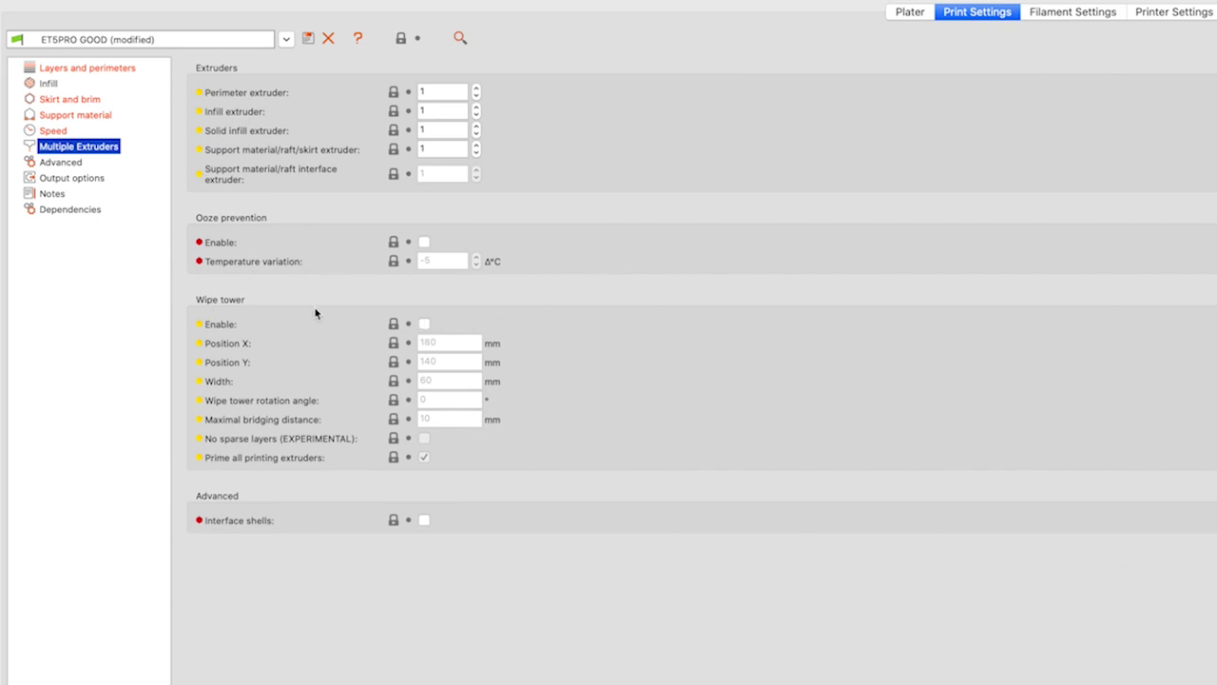
click(425, 324)
click(425, 325)
Step: Look through the print profile's advanced settings, output options, notes and dependencies
click(59, 163)
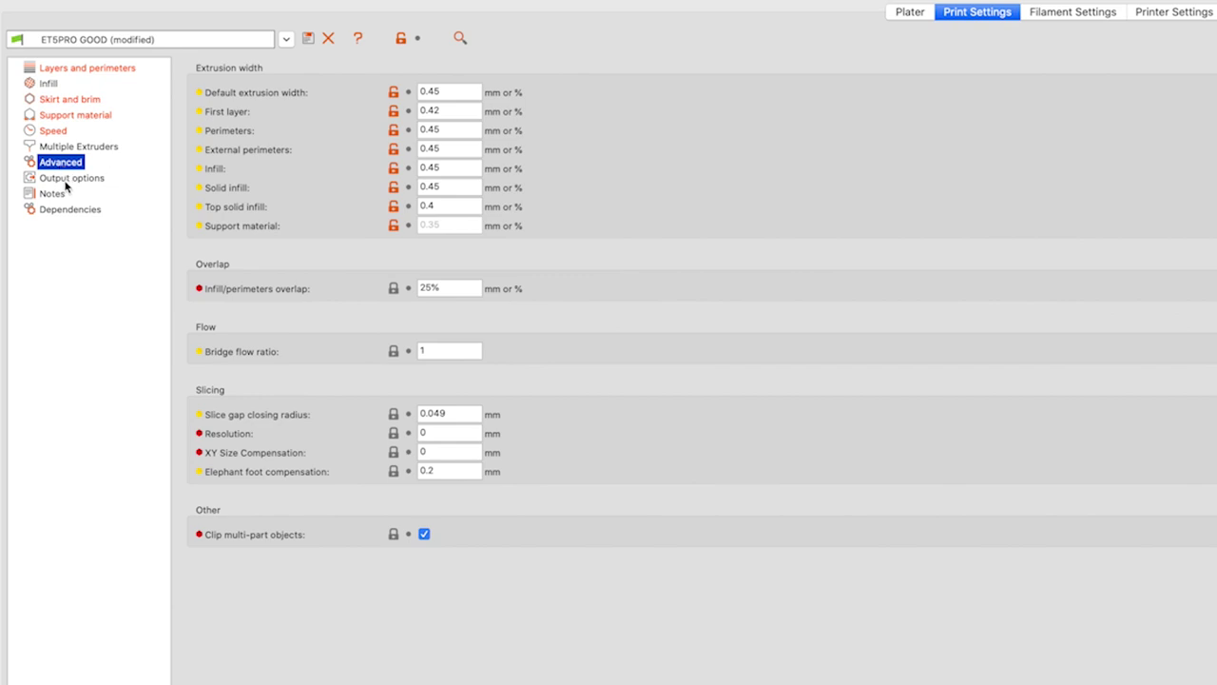
click(66, 183)
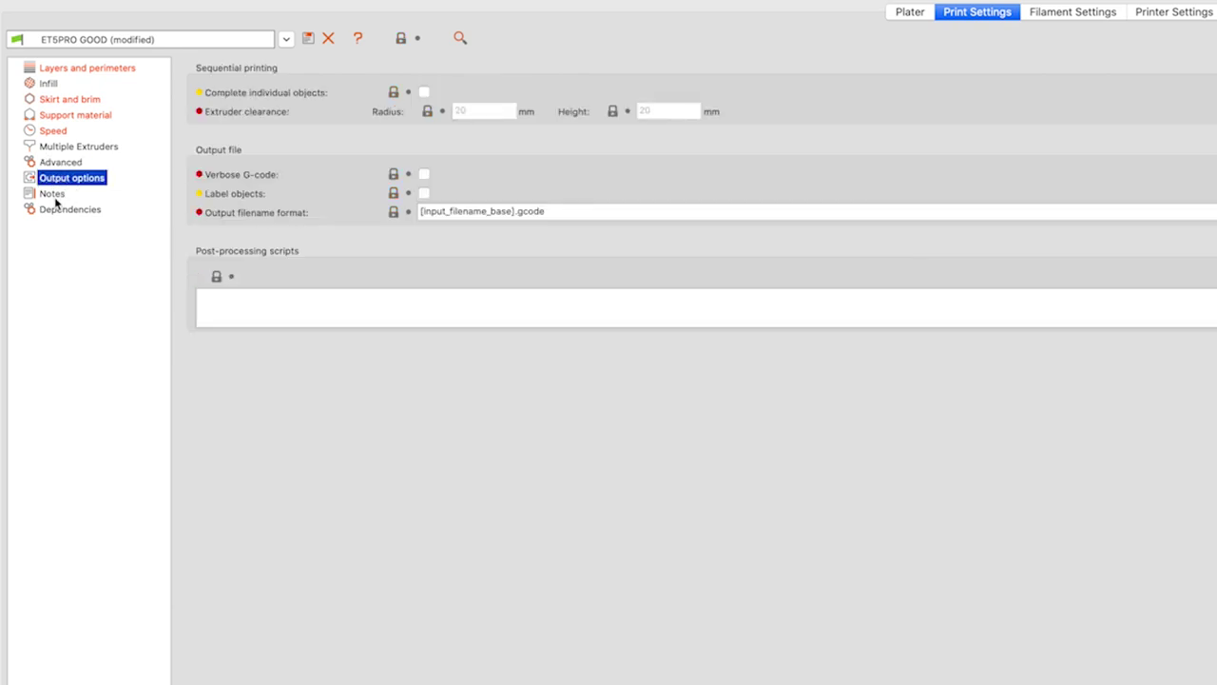
click(54, 195)
click(70, 208)
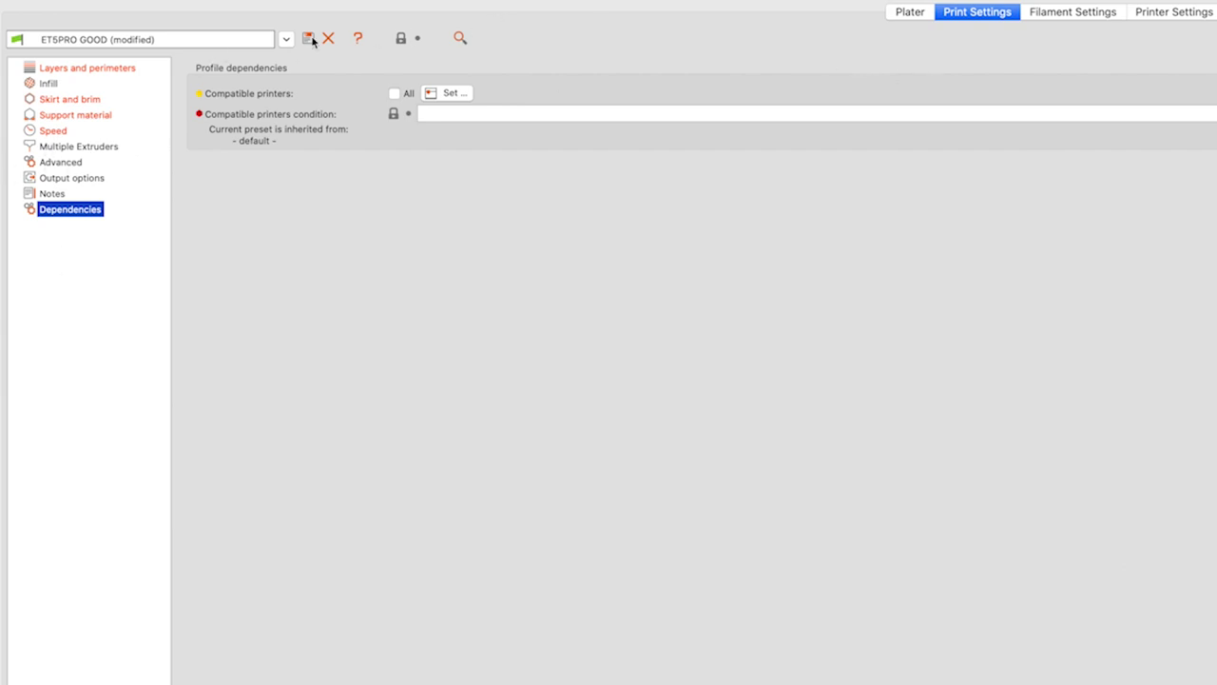
Step: Check the printer and filament settings, then return to the layers and perimeters page of the print settings
click(1165, 15)
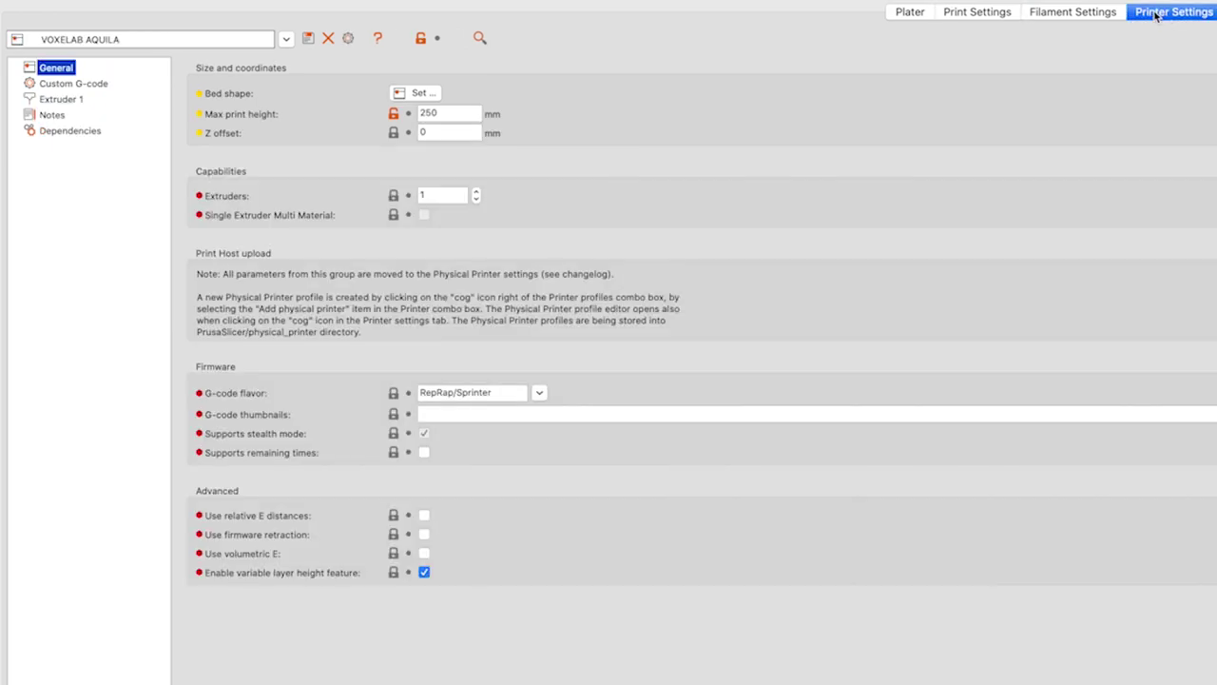
click(1093, 12)
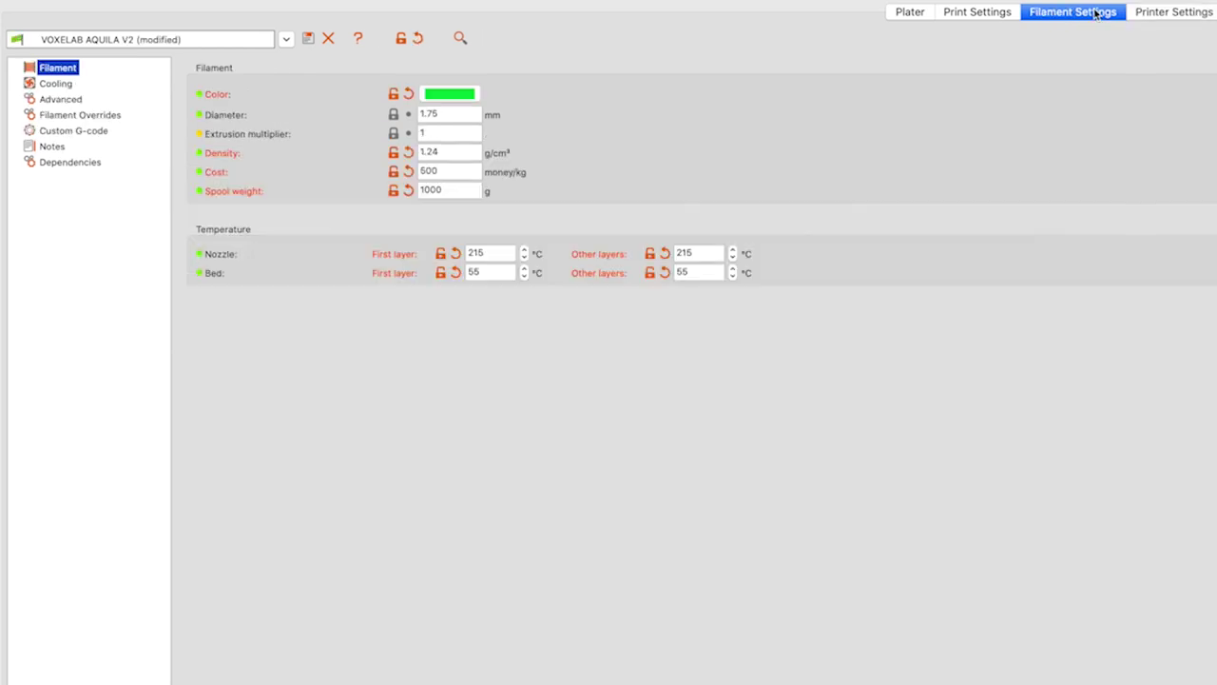
click(968, 15)
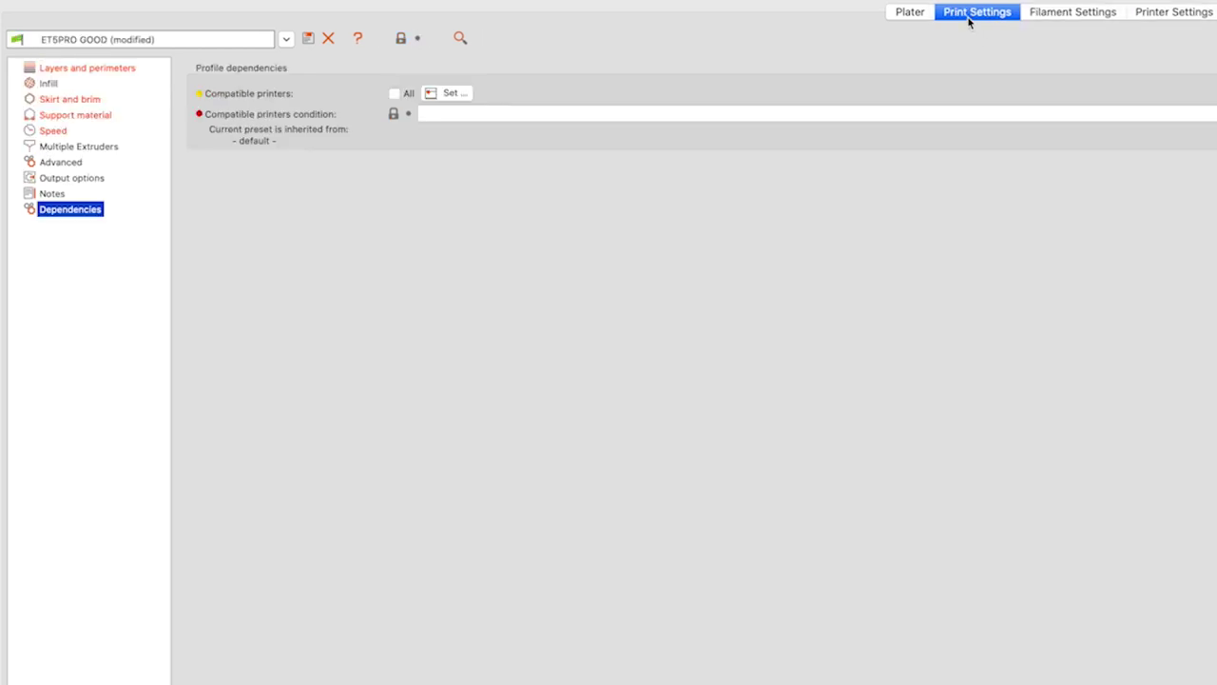
click(101, 83)
click(104, 70)
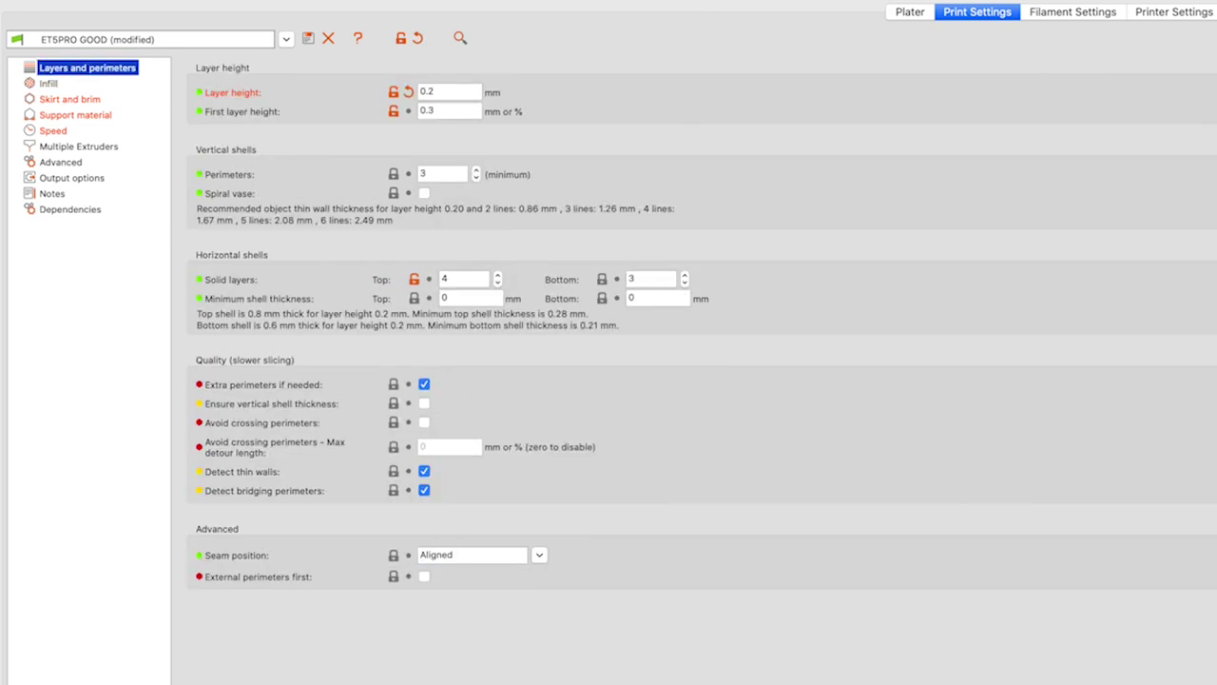
Step: Return to the plater, switch to the 3D editor view and inspect the model on the bed from several sides
click(910, 17)
scroll(906, 290, down, 10)
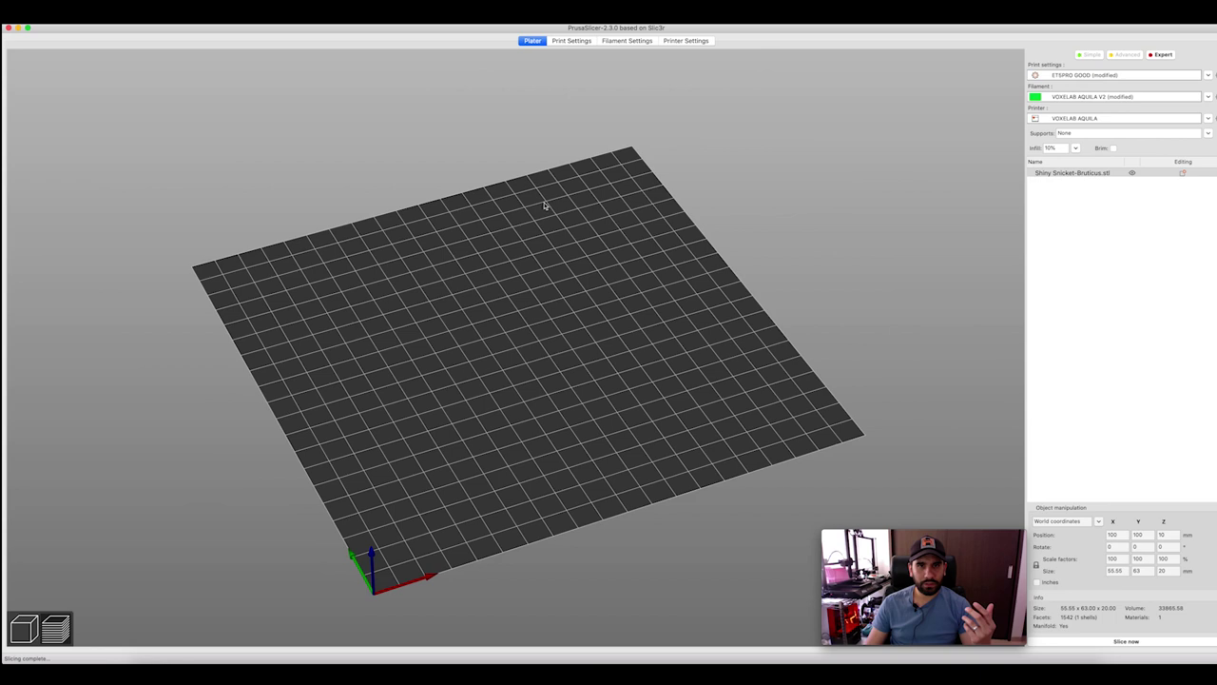
scroll(531, 323, down, 3)
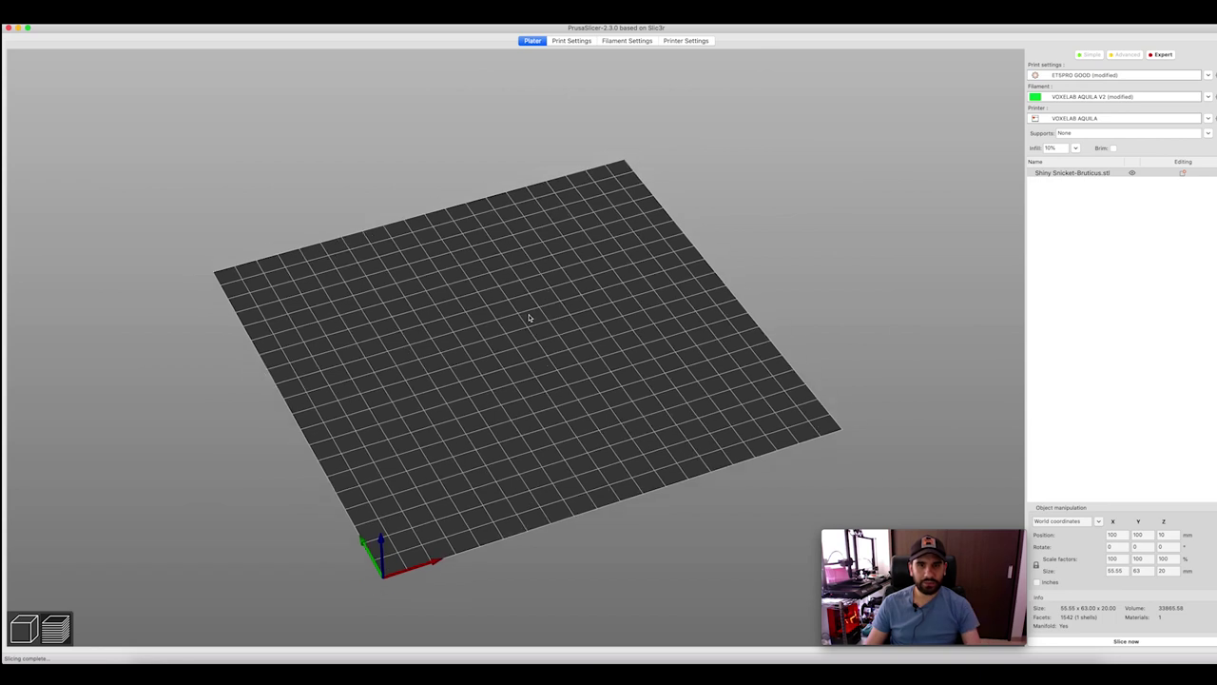
mouse_move(507, 379)
mouse_down()
mouse_move(524, 372)
mouse_move(522, 353)
mouse_move(513, 376)
mouse_up()
click(24, 628)
drag(639, 366, 706, 333)
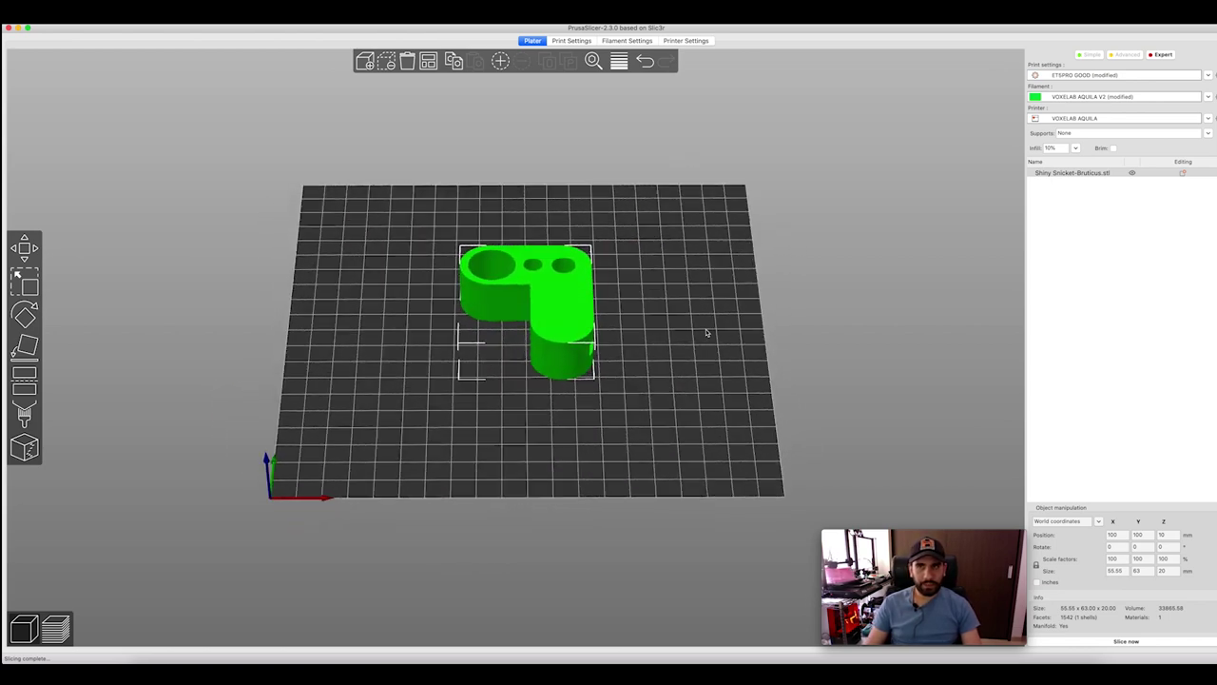
drag(686, 363, 704, 383)
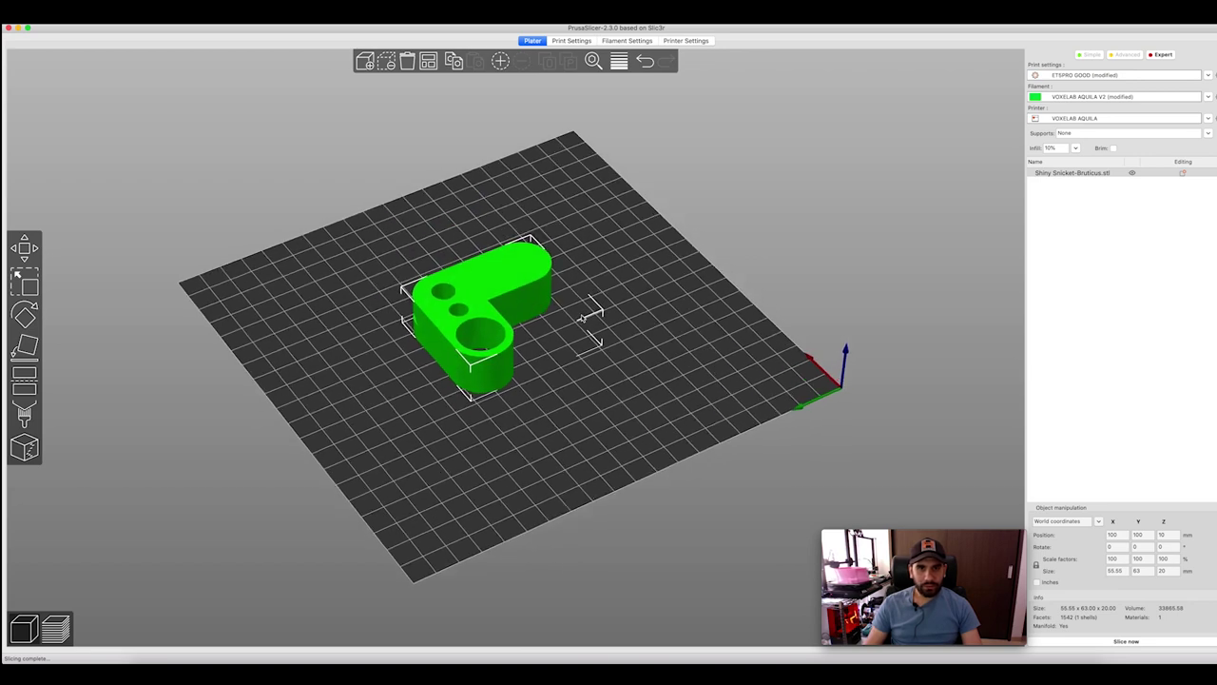
scroll(589, 309, up, 10)
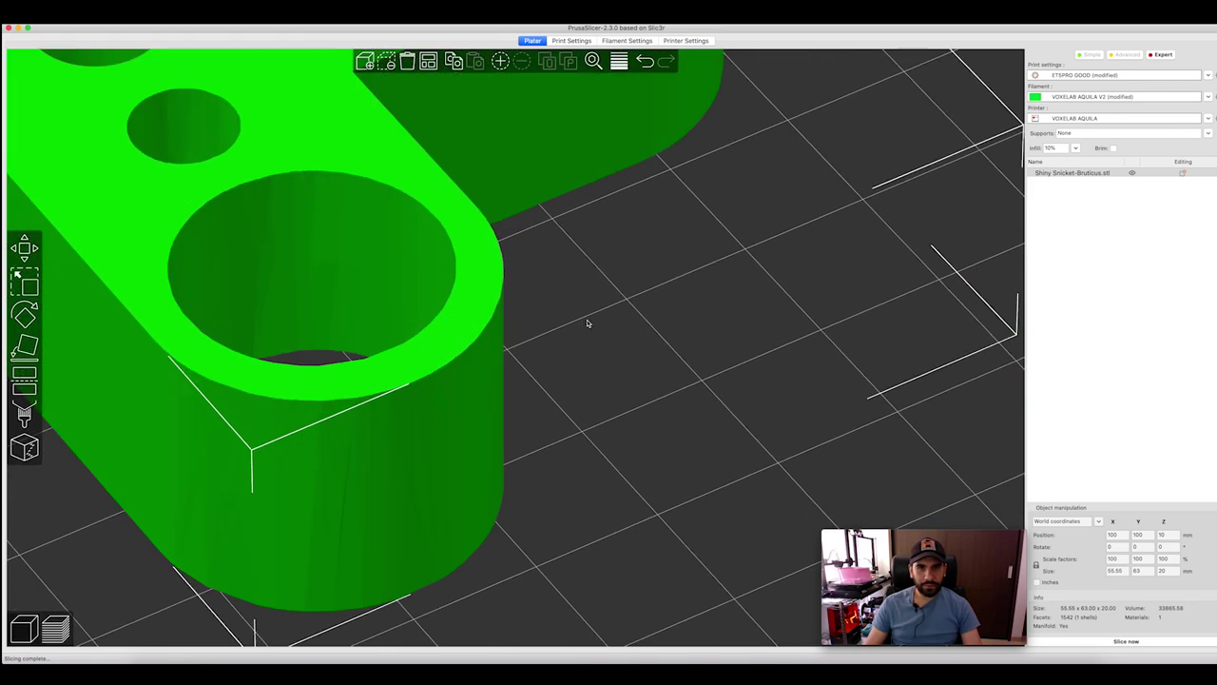
scroll(587, 323, down, 10)
scroll(586, 325, up, 15)
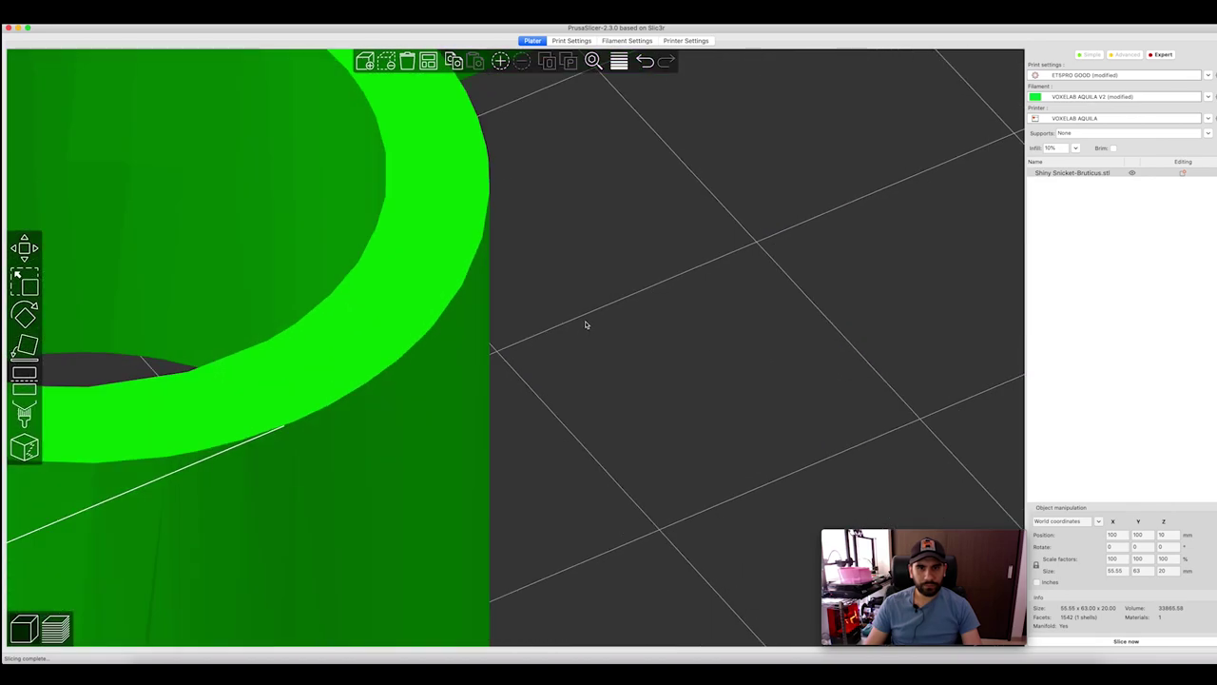
scroll(586, 325, down, 10)
scroll(586, 326, up, 10)
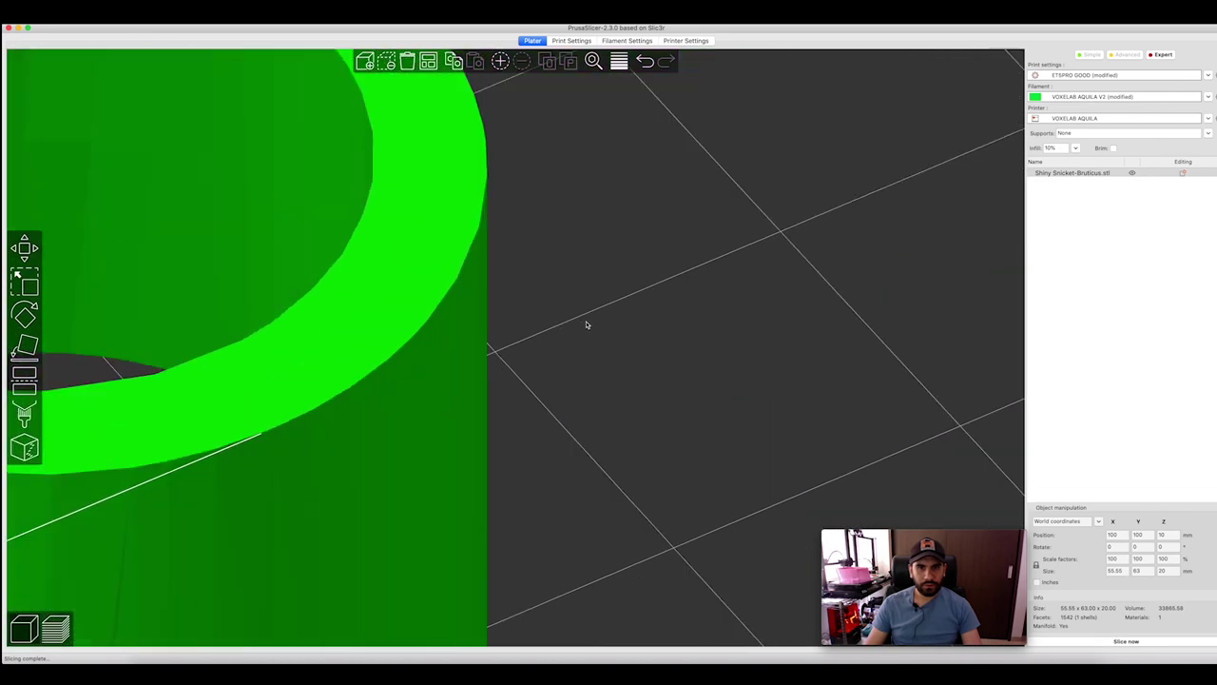
Step: Examine the model on the bed at different zoom levels, panning the view until the whole bed is visible
scroll(586, 325, down, 10)
scroll(585, 325, down, 5)
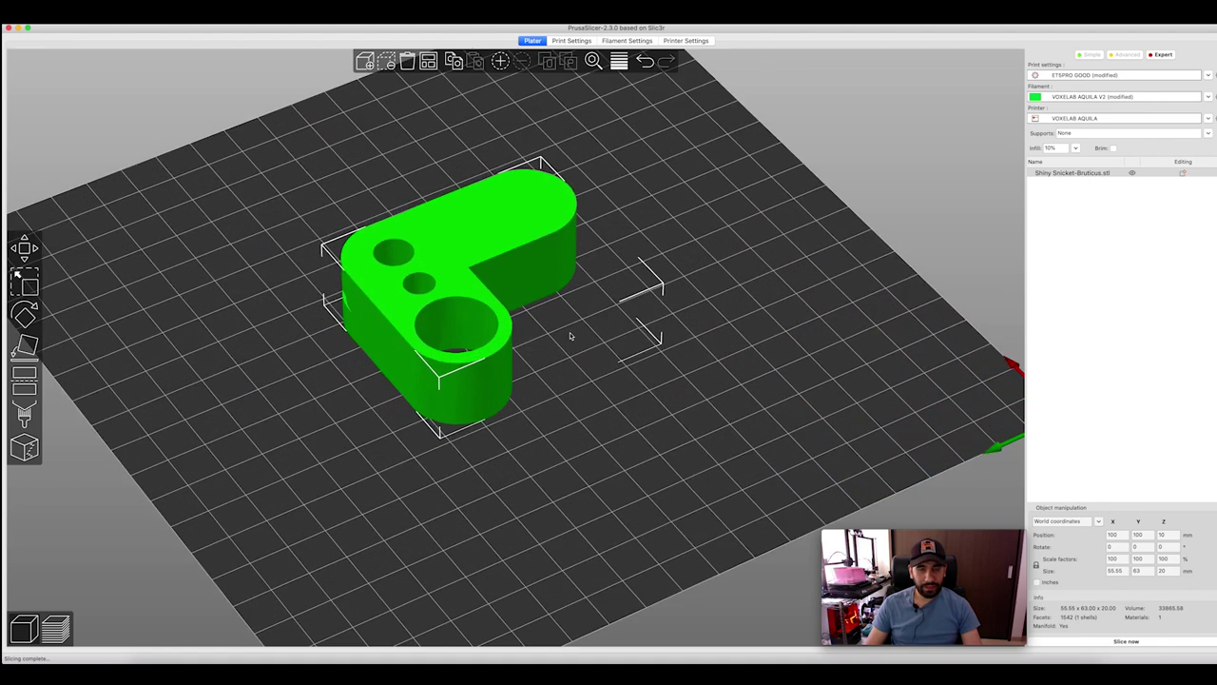
scroll(570, 334, up, 5)
scroll(571, 334, down, 5)
middle_drag(724, 284, 762, 298)
scroll(166, 355, up, 5)
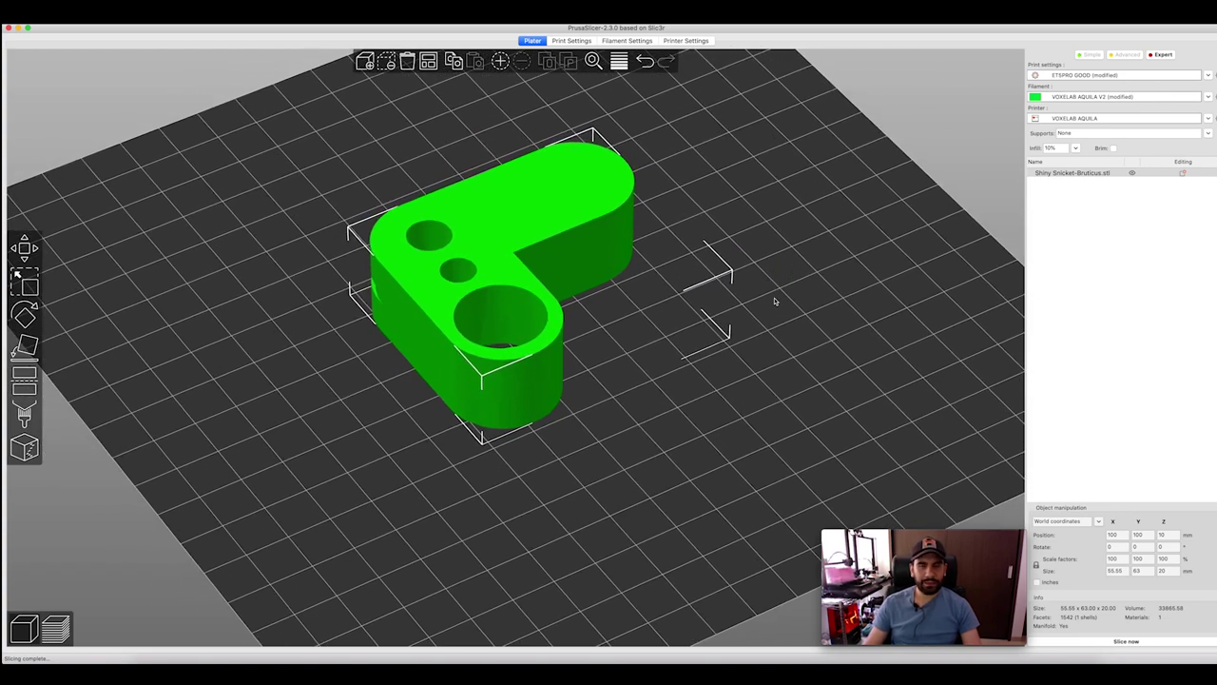
middle_drag(782, 310, 642, 347)
scroll(642, 345, down, 5)
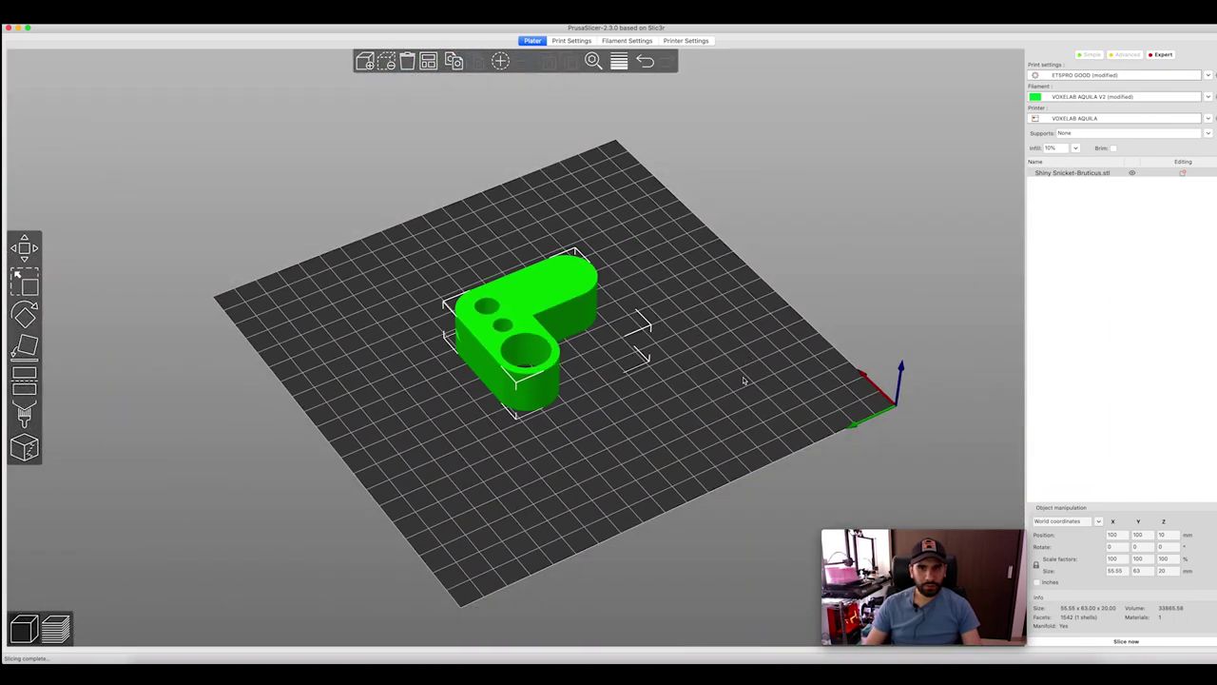
Step: Orbit around the model, inspecting it up close, from preset angles and from above
drag(672, 427, 711, 411)
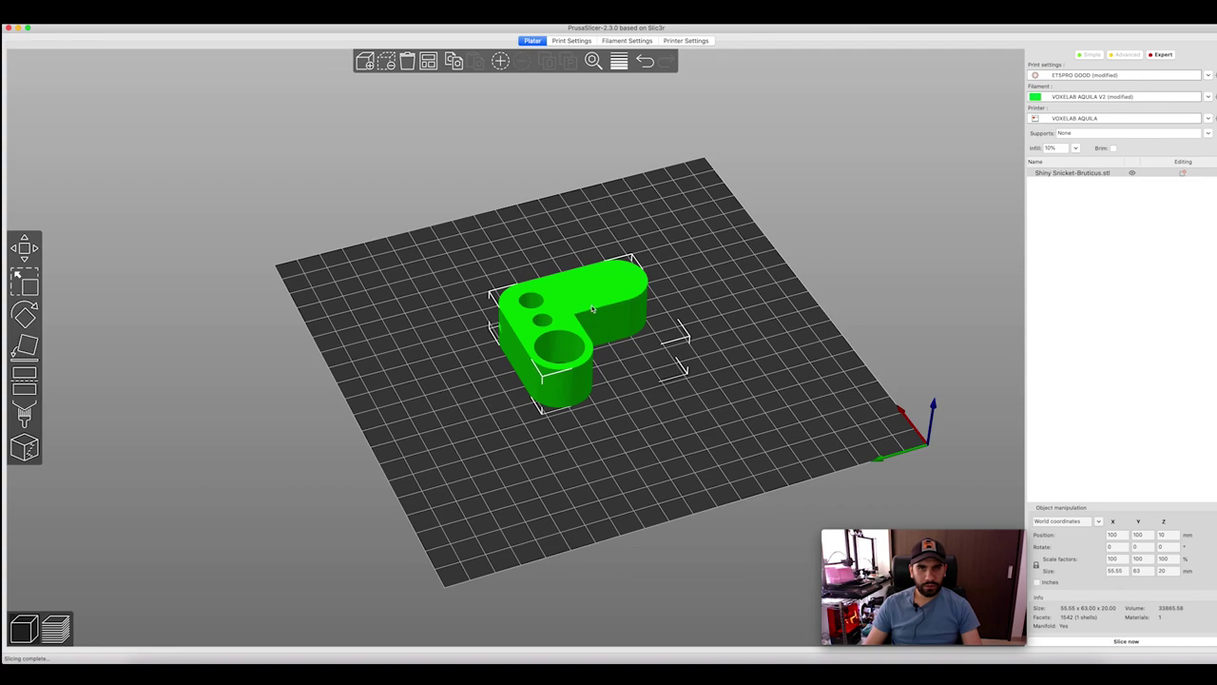
scroll(592, 309, up, 5)
scroll(591, 309, down, 5)
scroll(851, 297, up, 4)
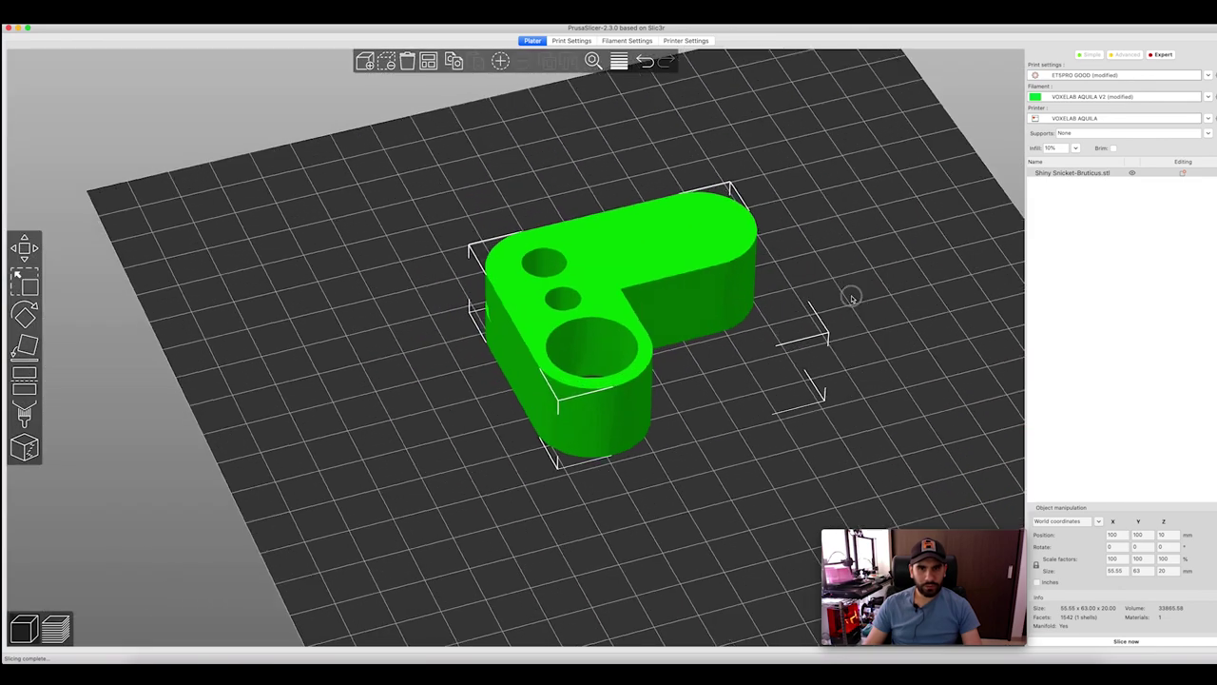
key(3)
key(0)
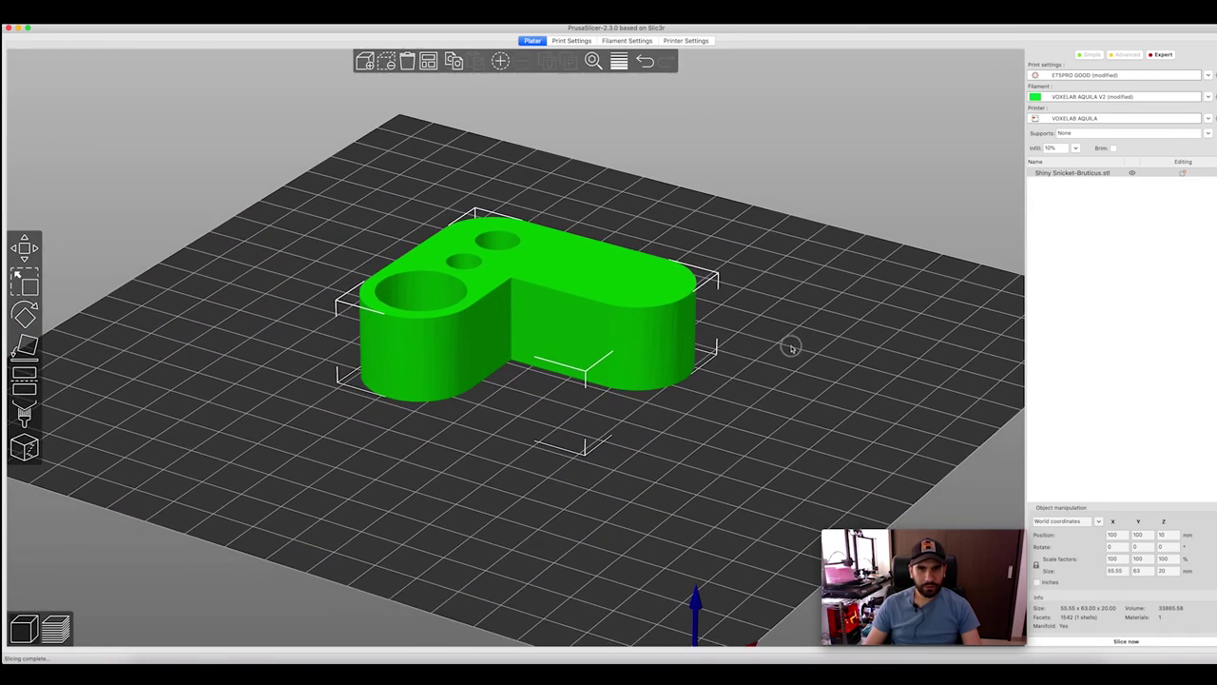
drag(790, 349, 798, 356)
drag(654, 323, 798, 313)
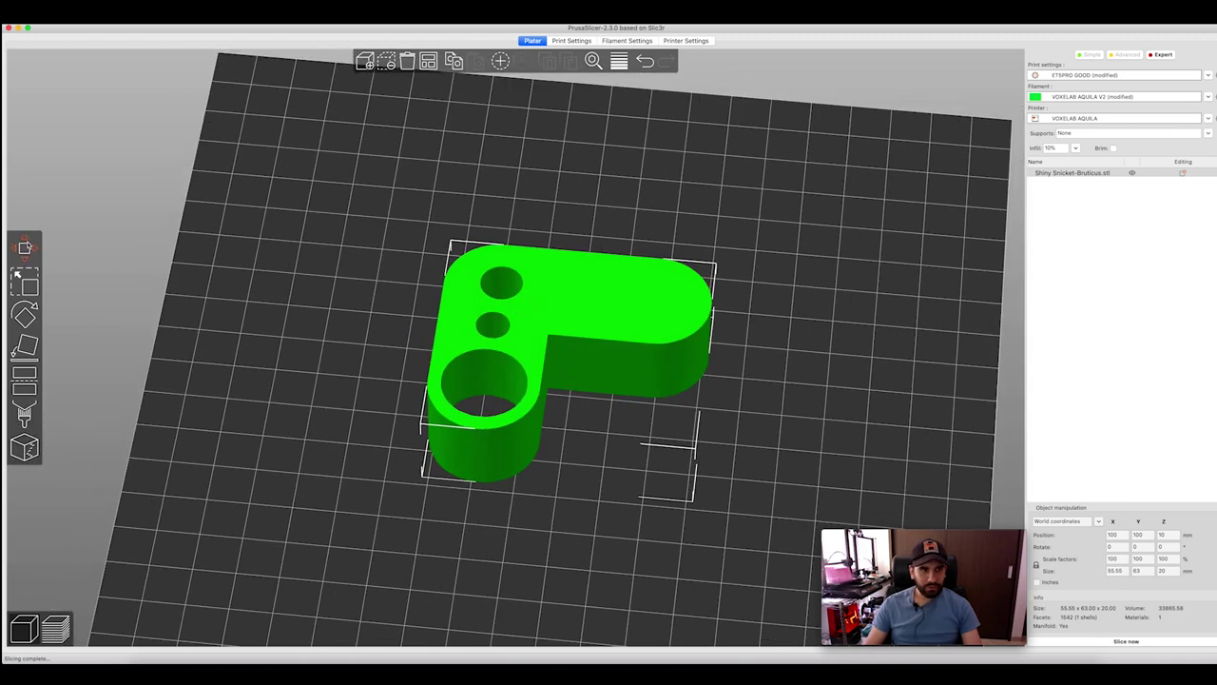
Step: Show the Move tool's axis handles on the model and switch the tool back off
click(26, 246)
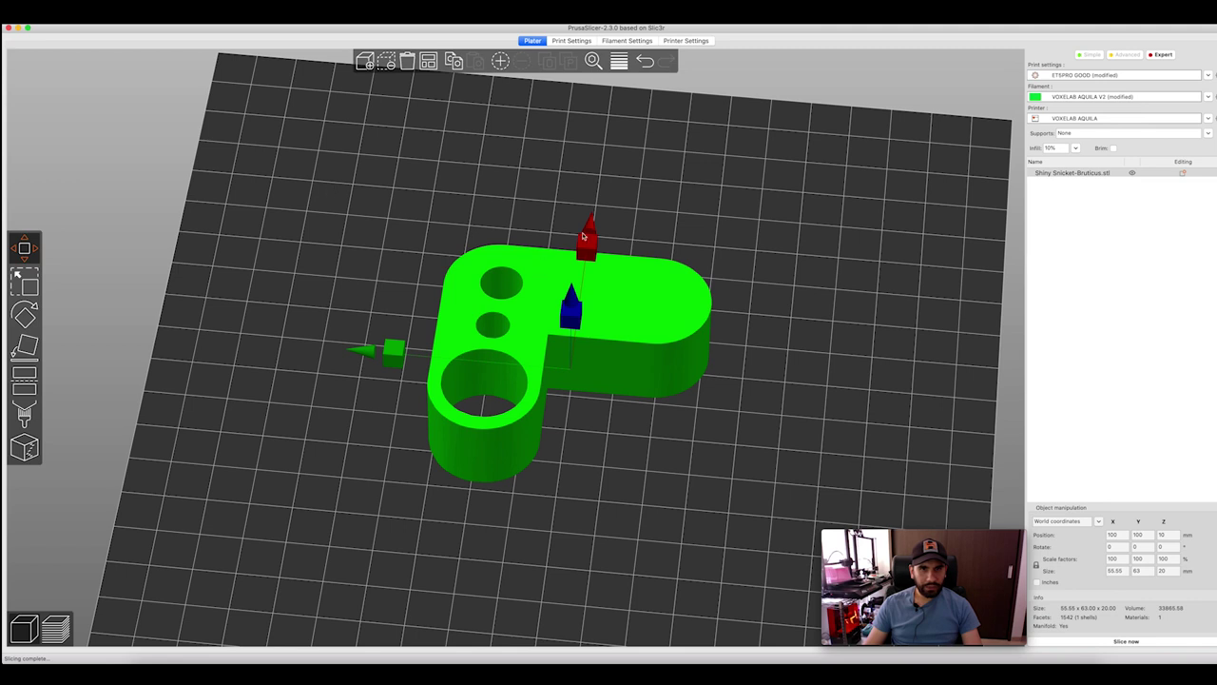
drag(543, 263, 637, 295)
key(m)
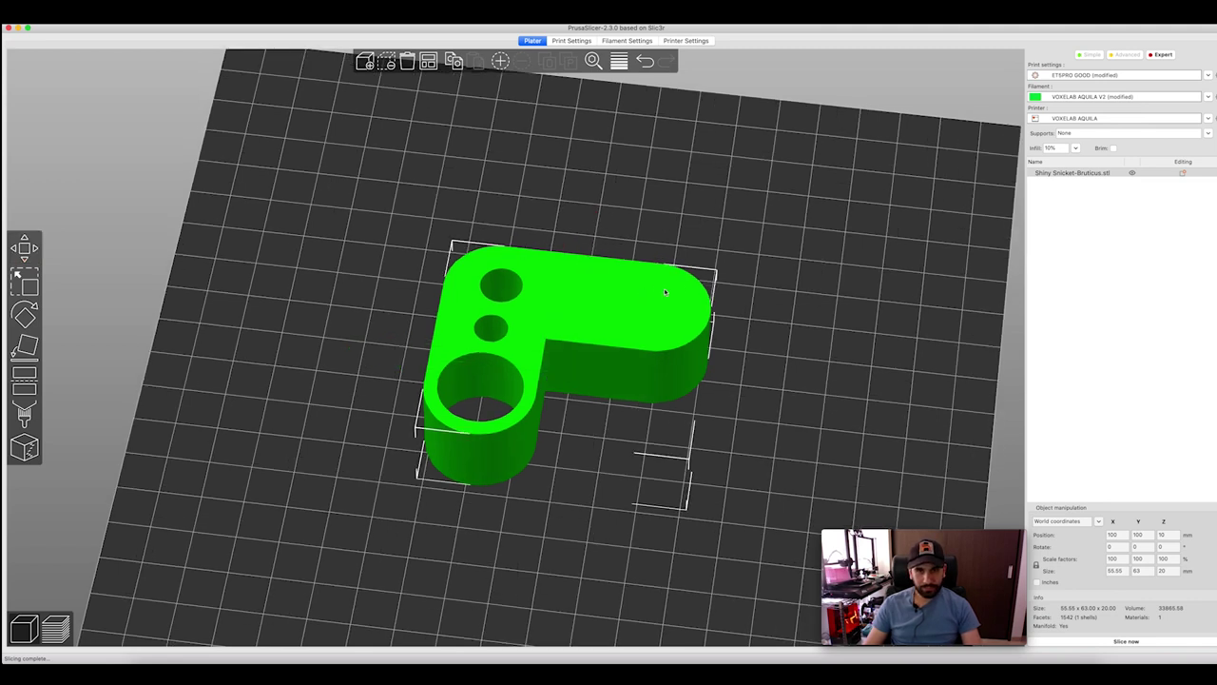